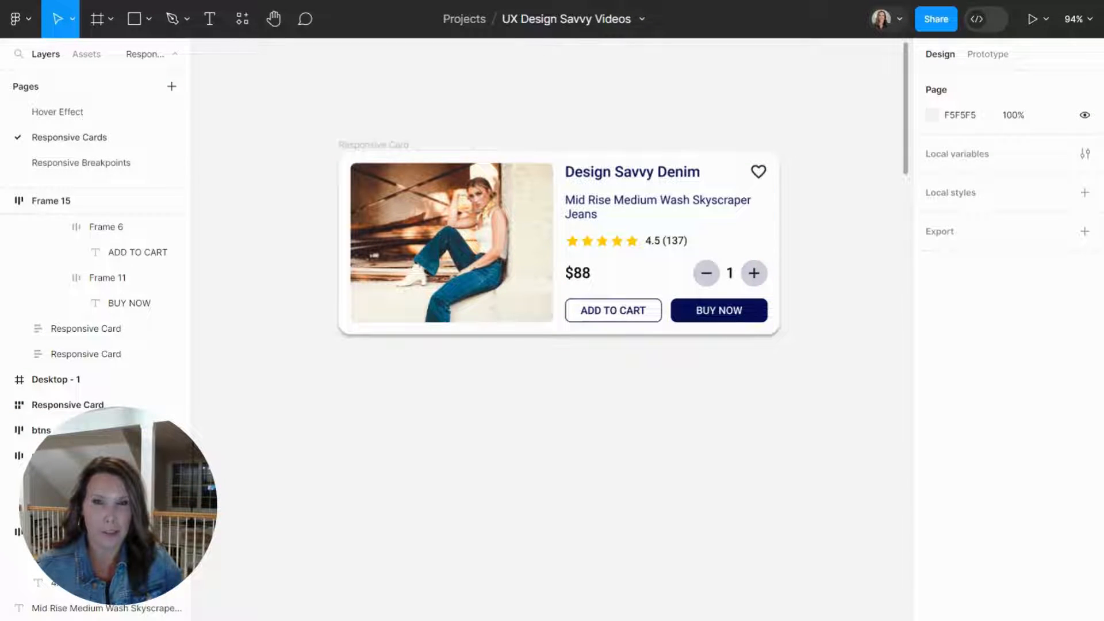
Resize the finished Responsive Card narrower, down to its minimum width of 285.
left_click(361, 150)
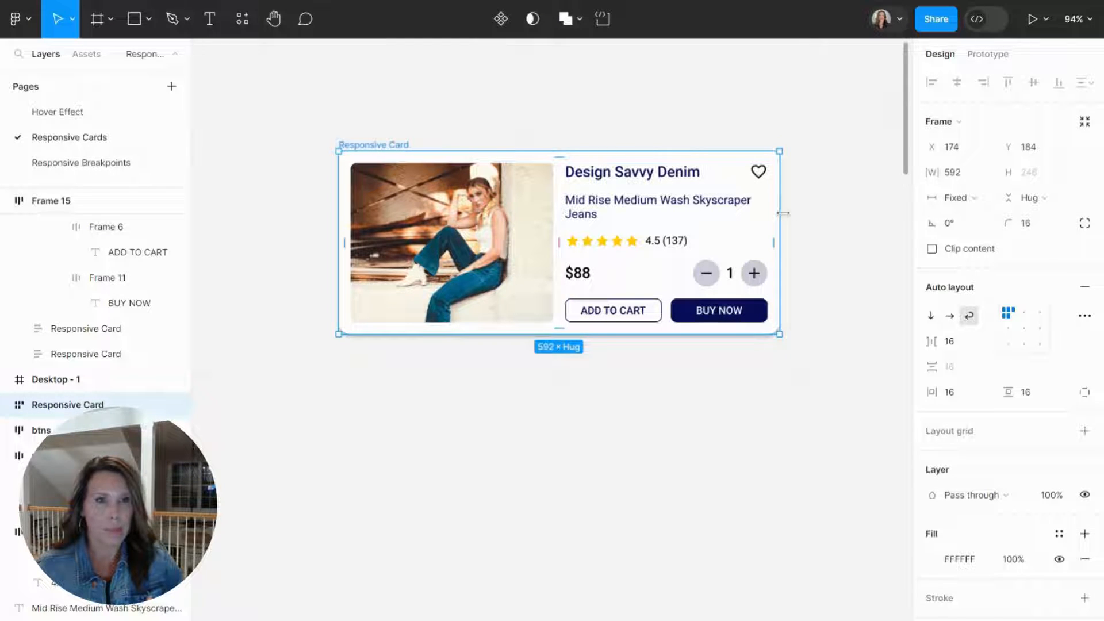
left_click_drag(783, 213, 519, 262)
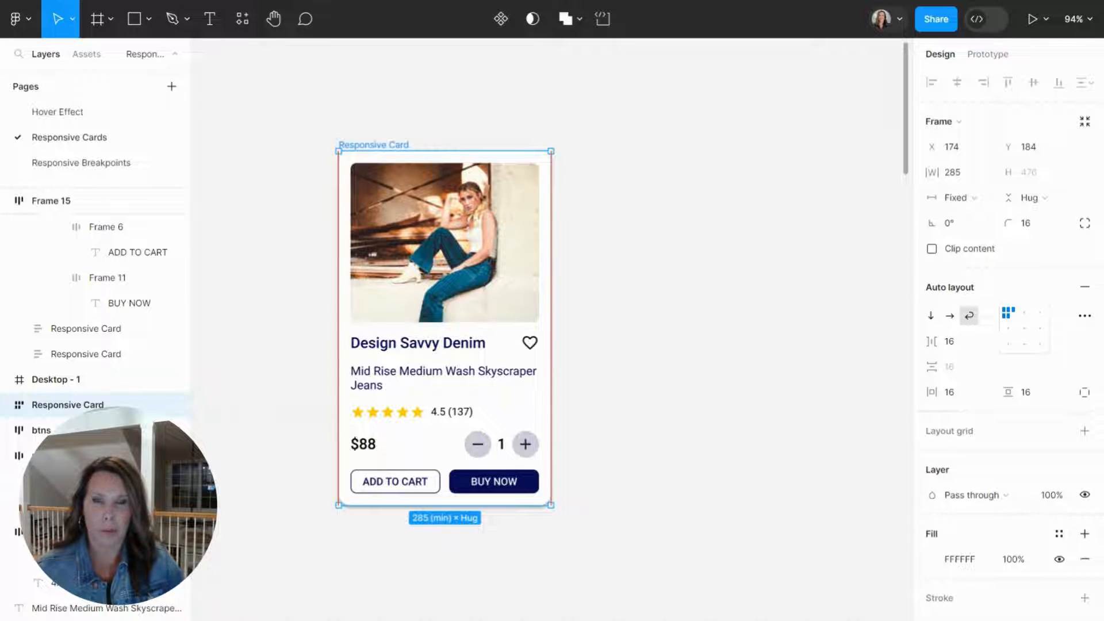
left_click_drag(551, 229, 507, 237)
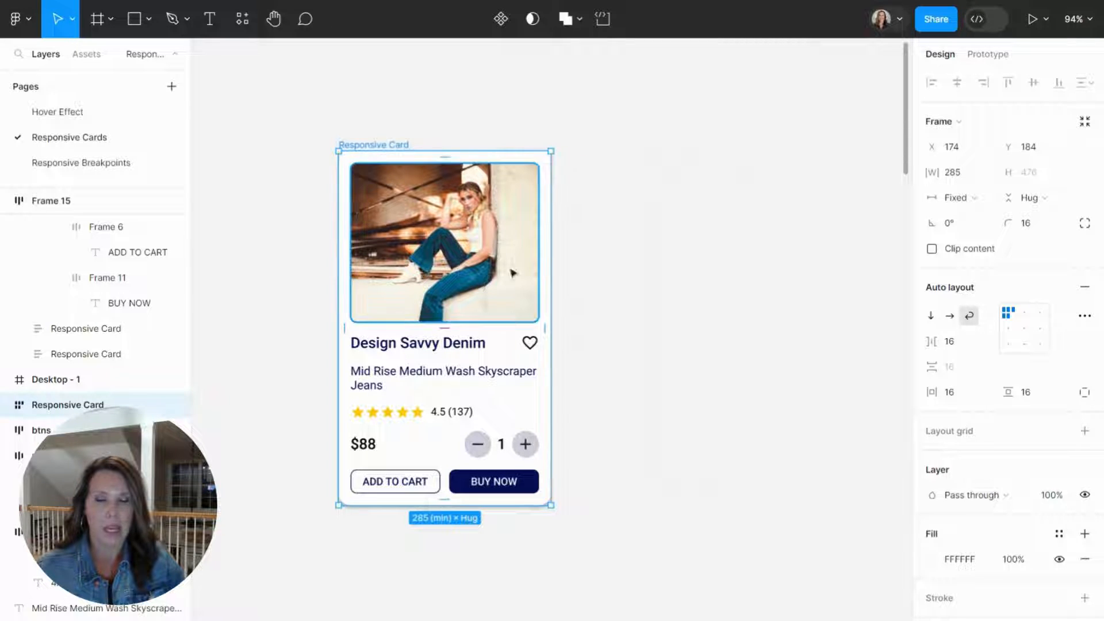
Examine the size and auto layout settings of the loose card parts: image, brand, description, rating, price qty and btns.
scroll(552, 322, "right", 10)
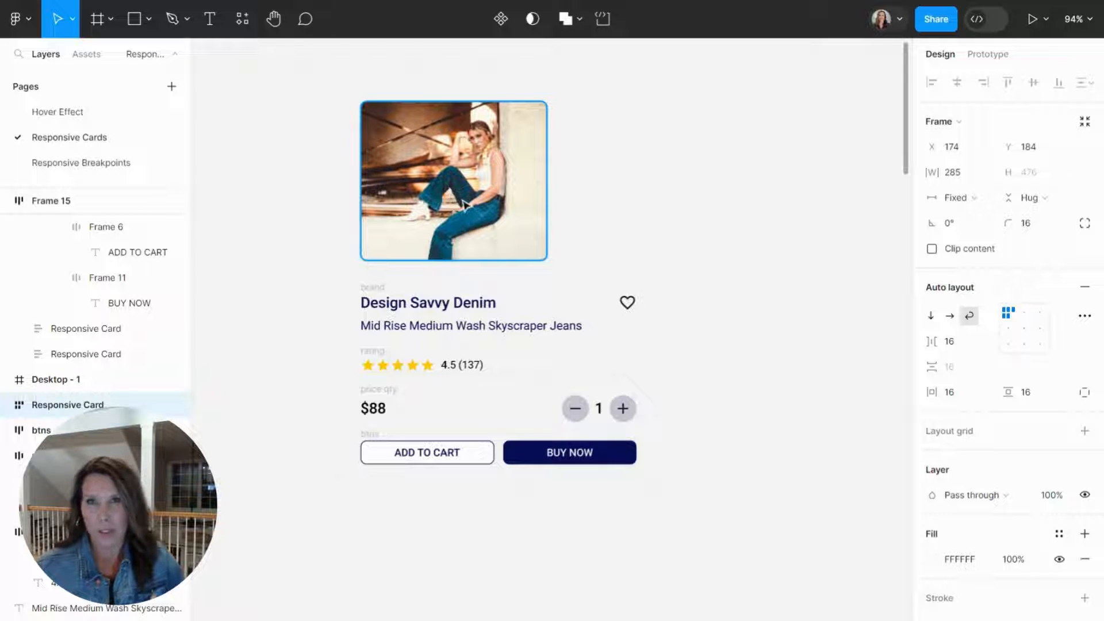
left_click(417, 183)
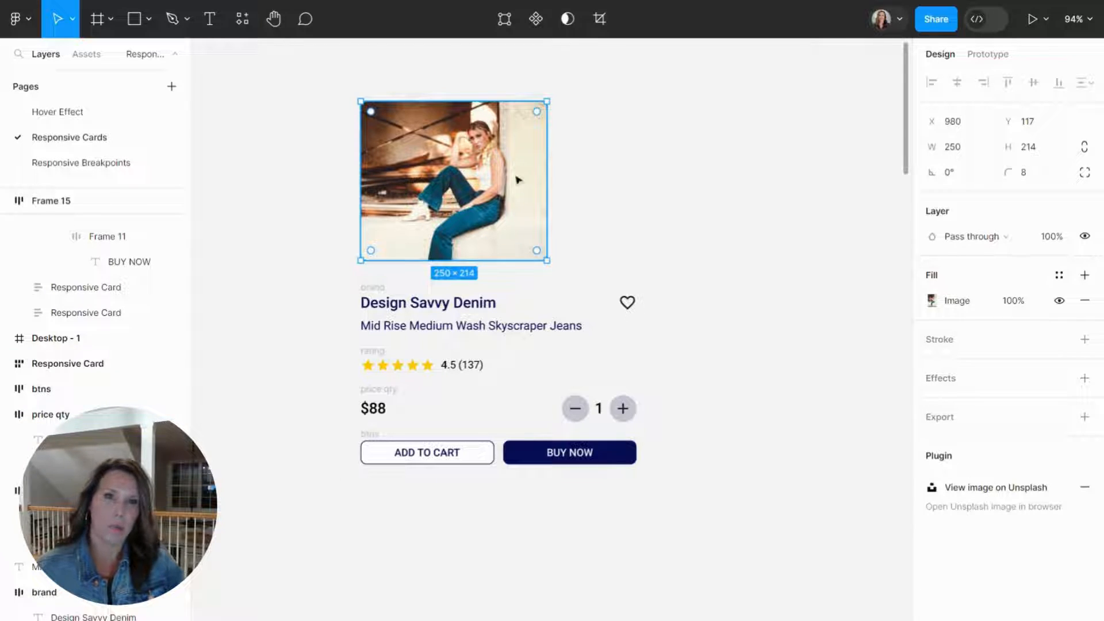
left_click(388, 304)
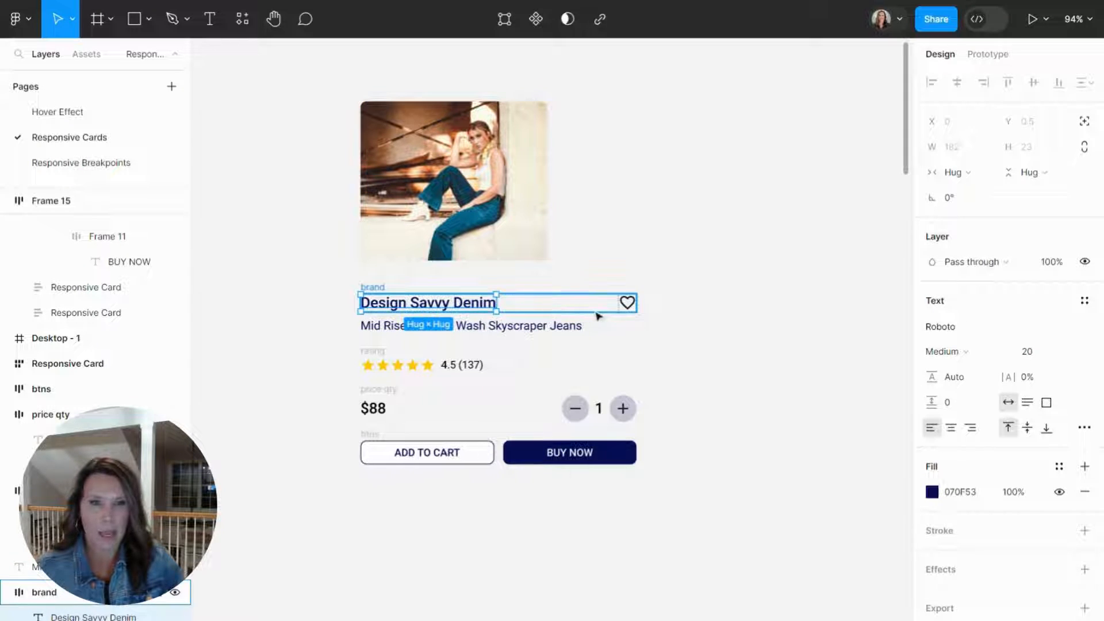
left_click(628, 303)
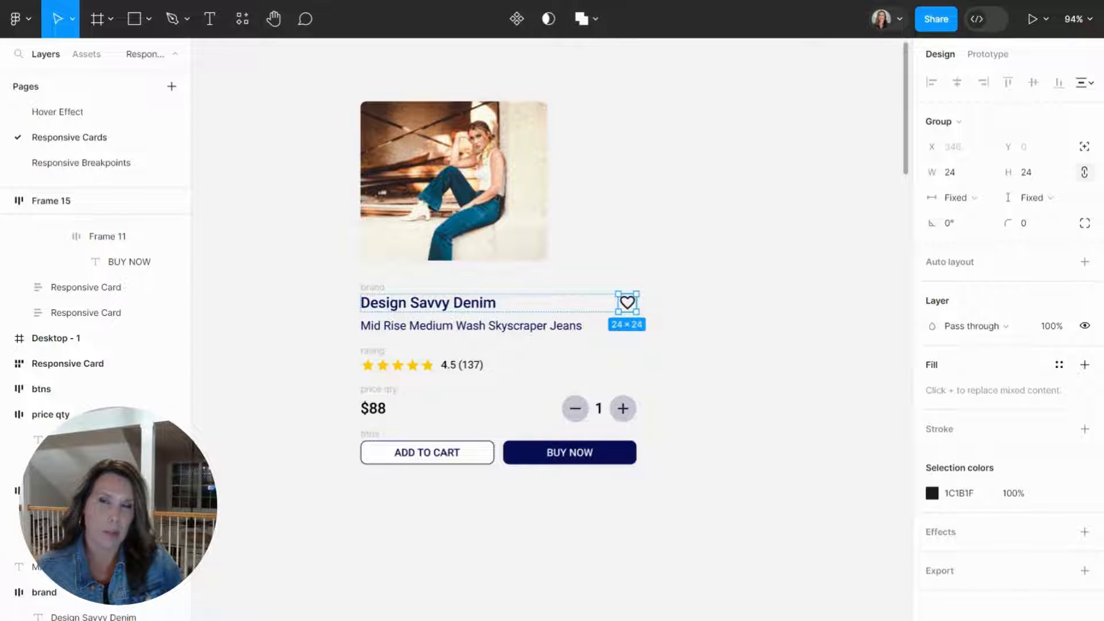
left_click(544, 307)
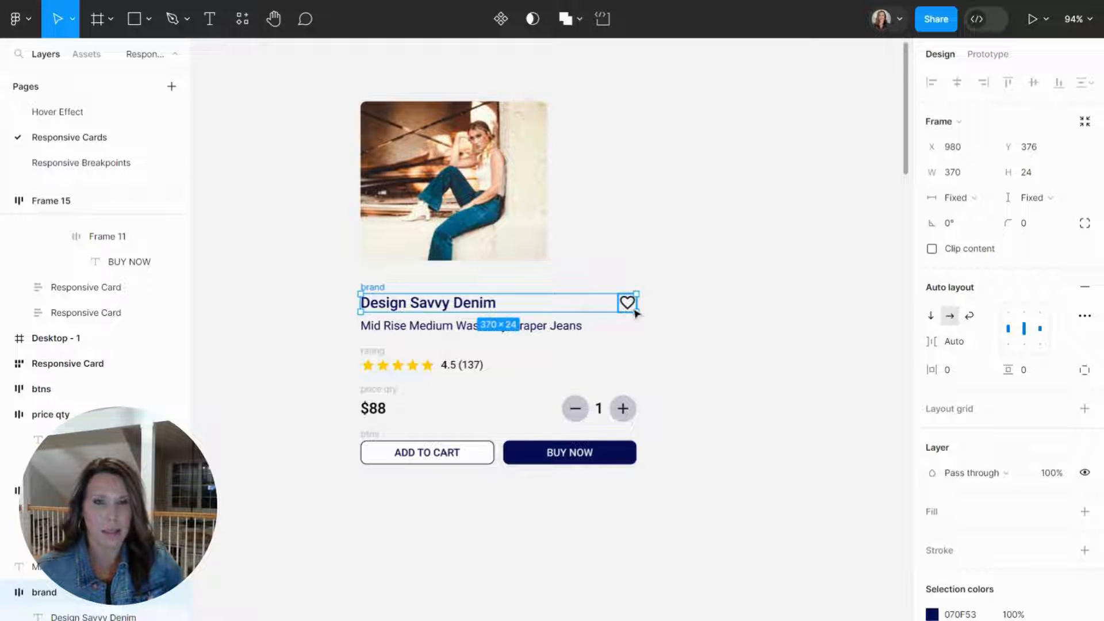
left_click(447, 334)
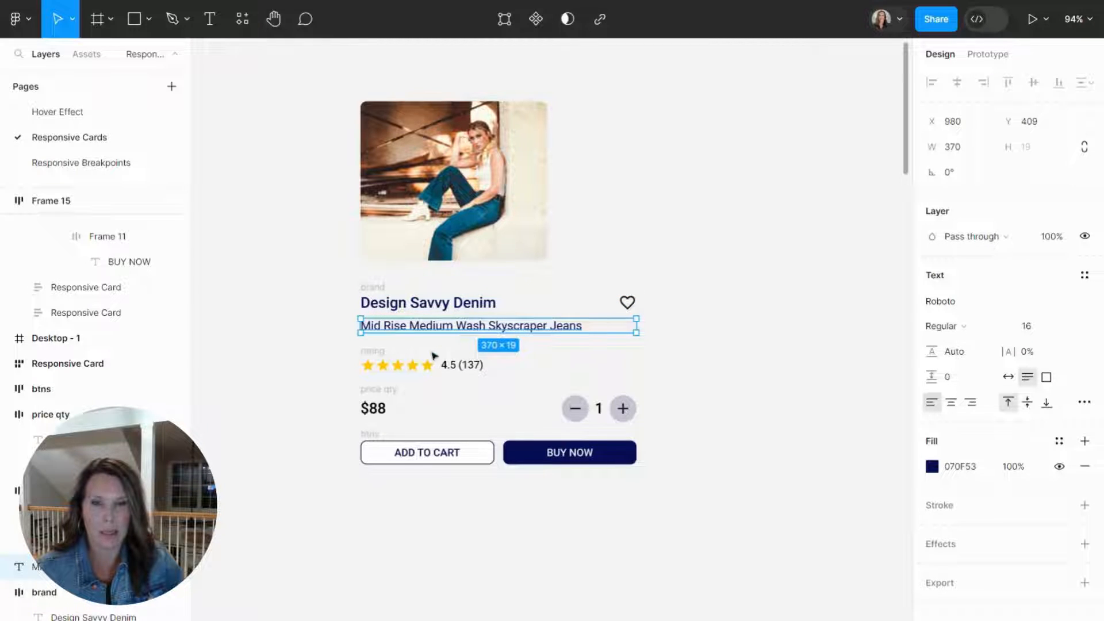
left_click(381, 358)
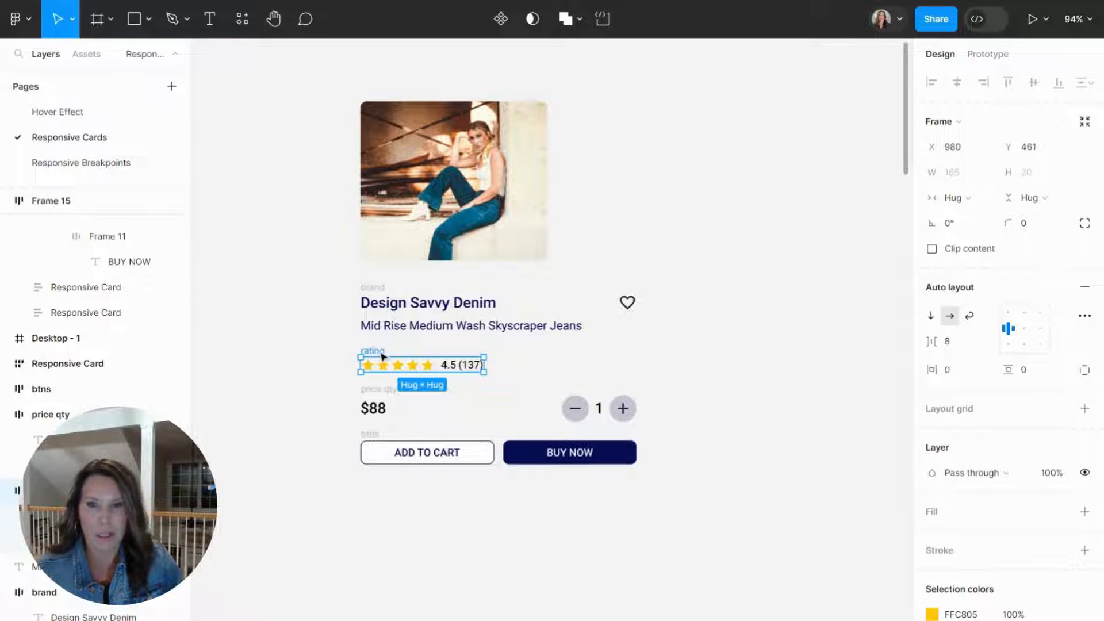
left_click(380, 396)
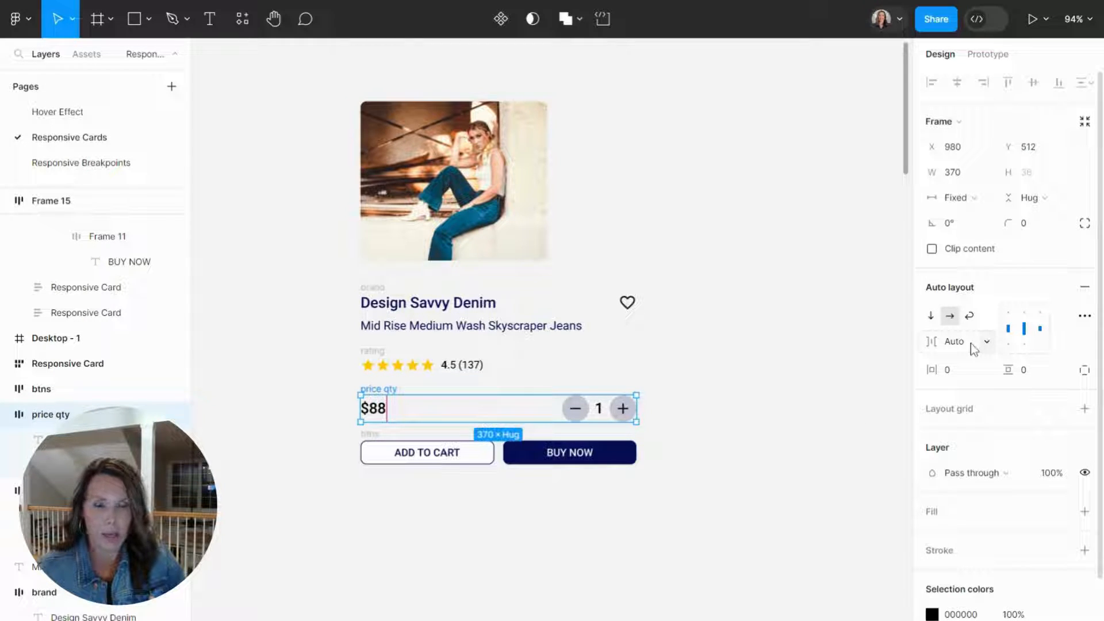
left_click(374, 436)
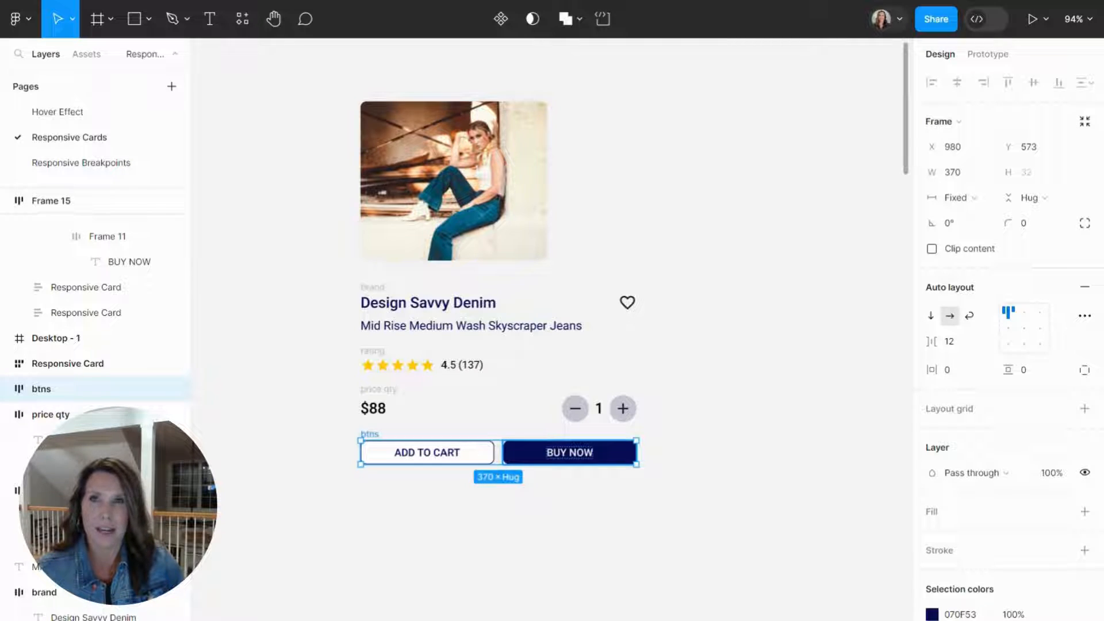
left_click(307, 191)
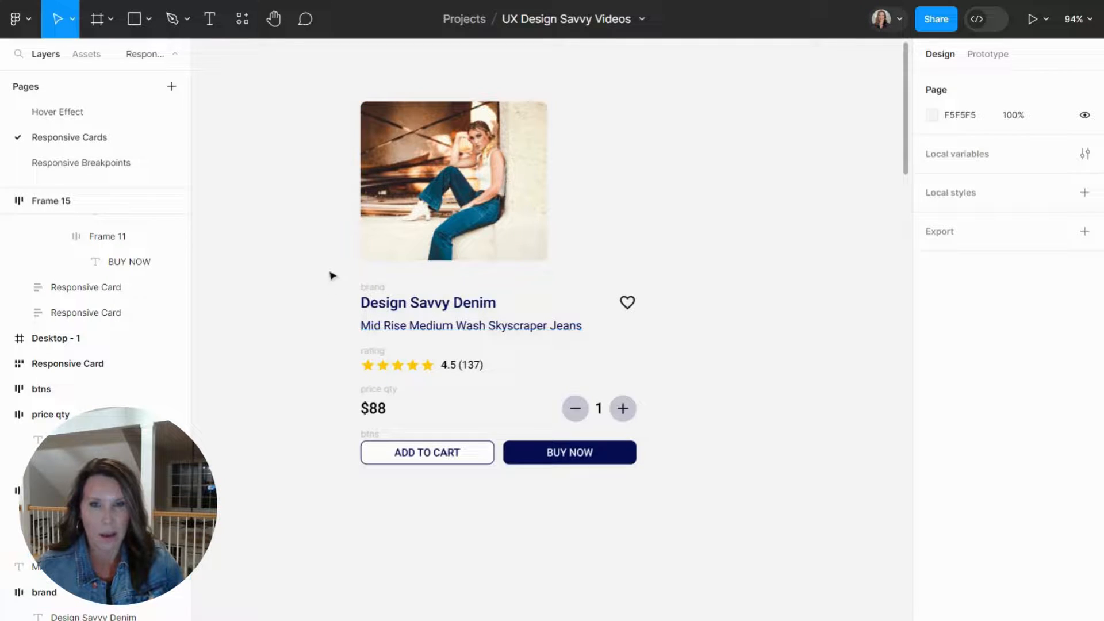
Wrap the brand, description, rating, price and button rows in a vertical auto layout frame with a gap of 16.
left_click_drag(347, 278, 645, 498)
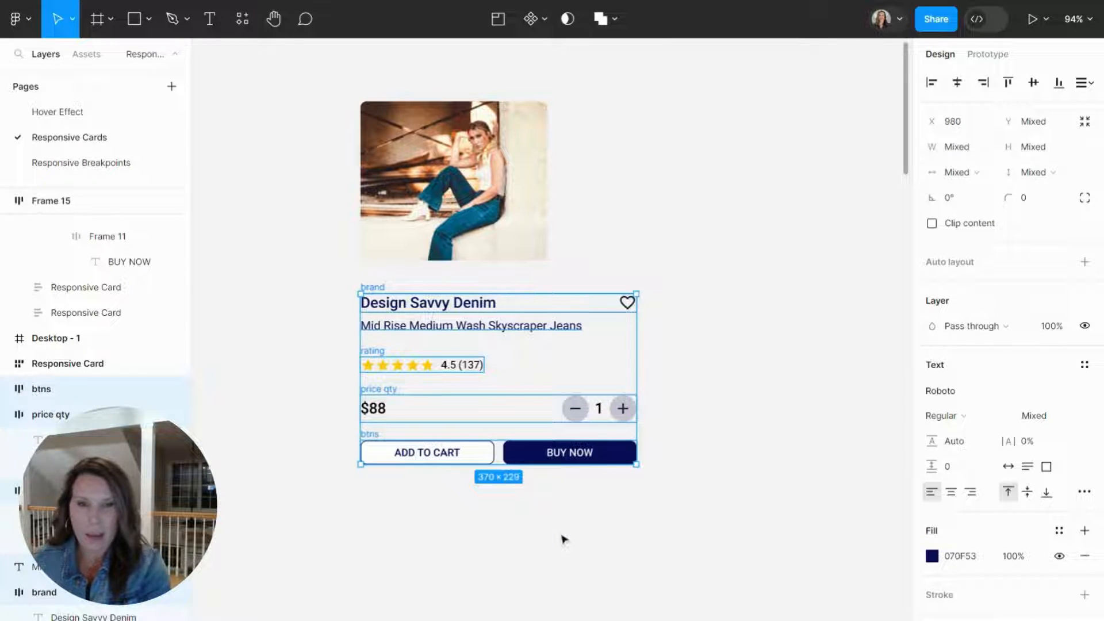
key("shift+a")
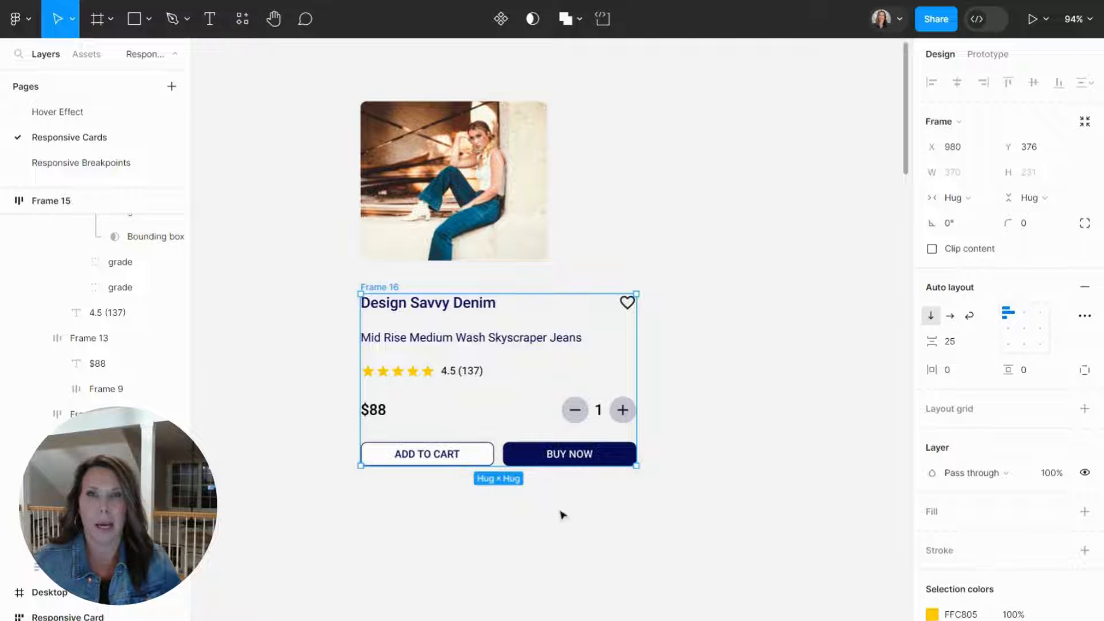
left_click(965, 345)
type("16")
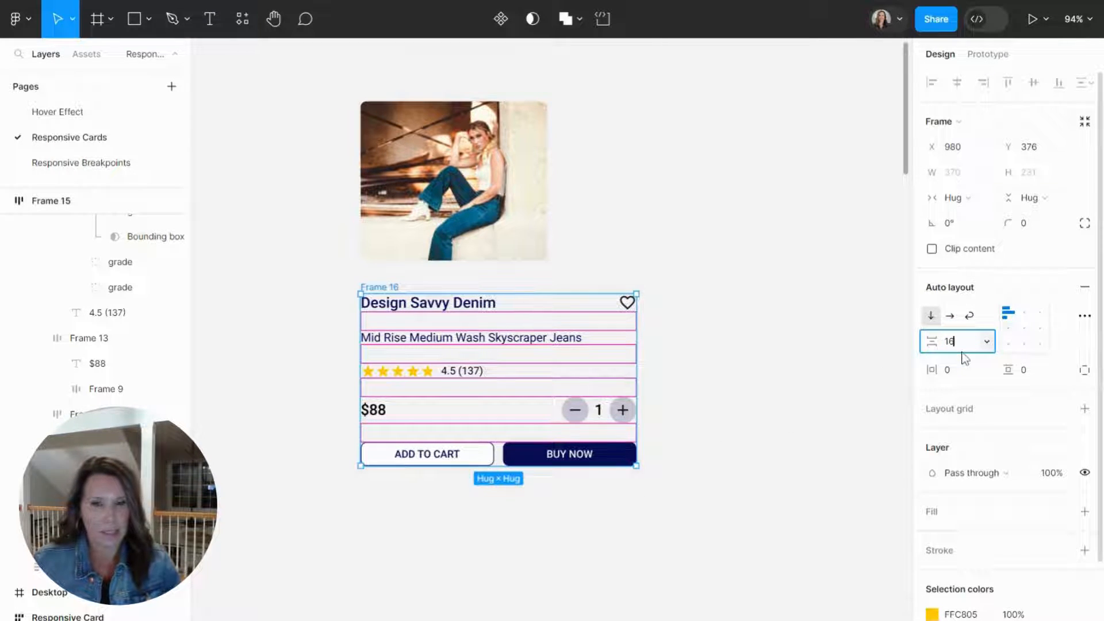
key("Return")
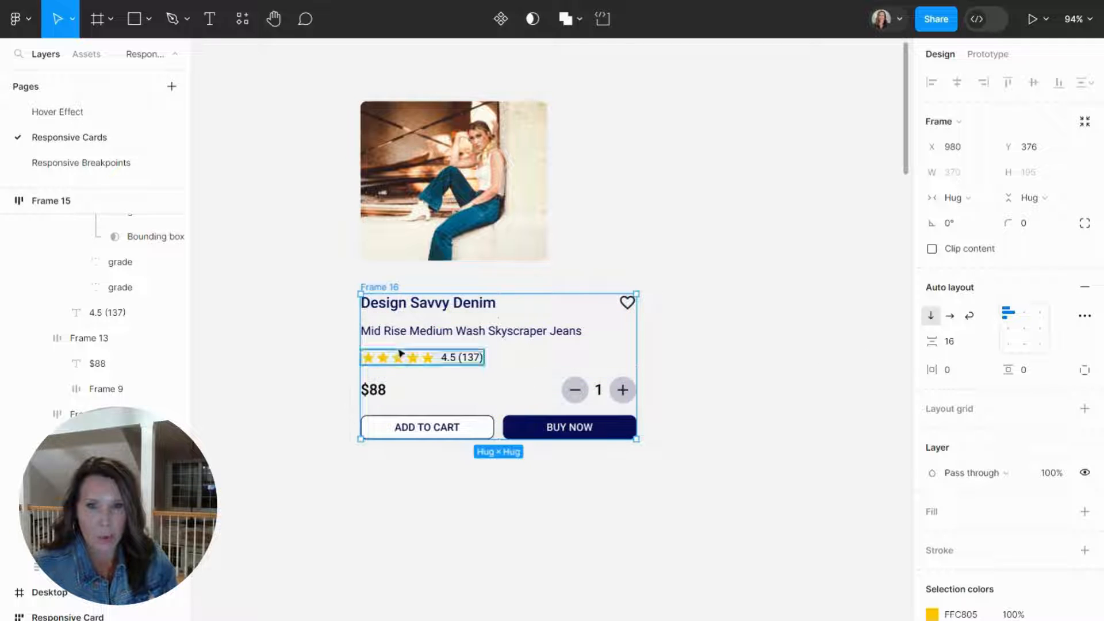
Rename the new auto layout frame holding the text and button rows as Content.
double_click(387, 288)
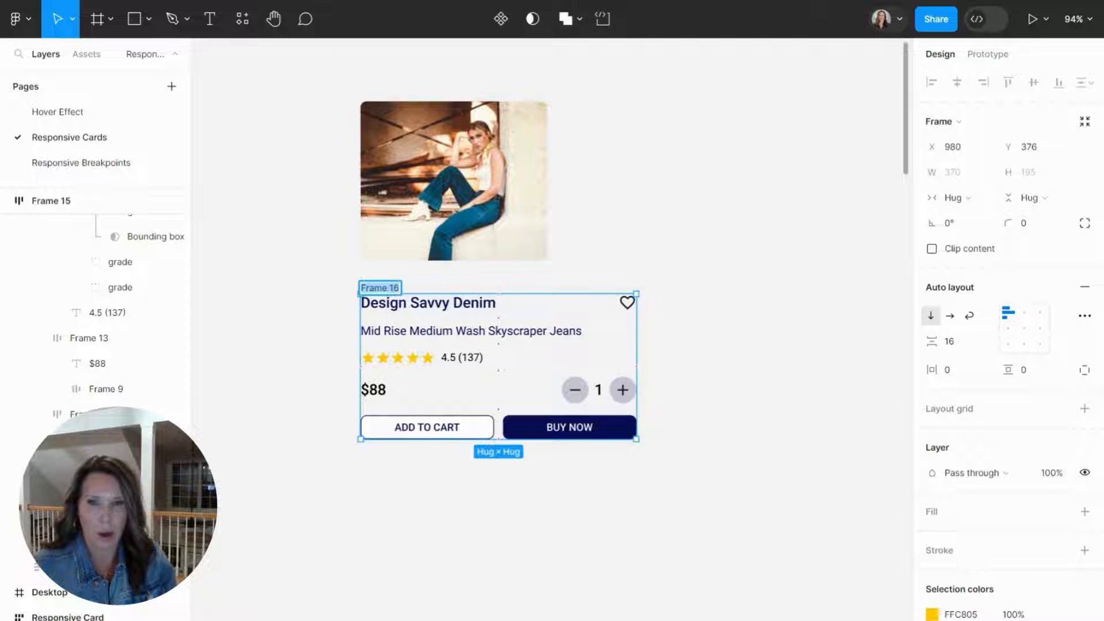
type("Co")
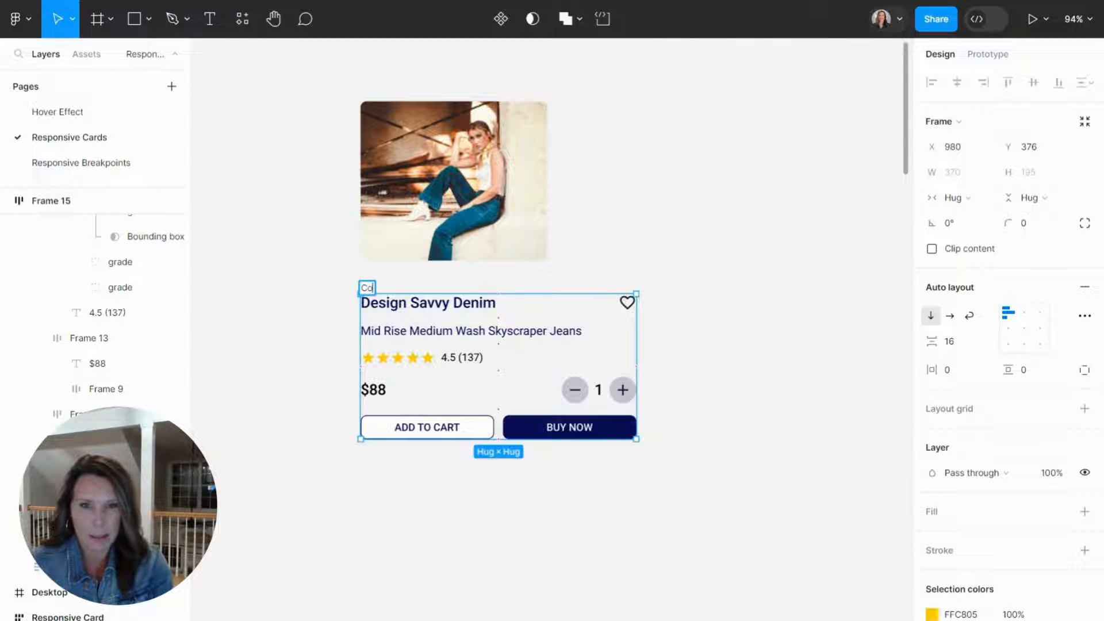
type("ntent")
key("Return")
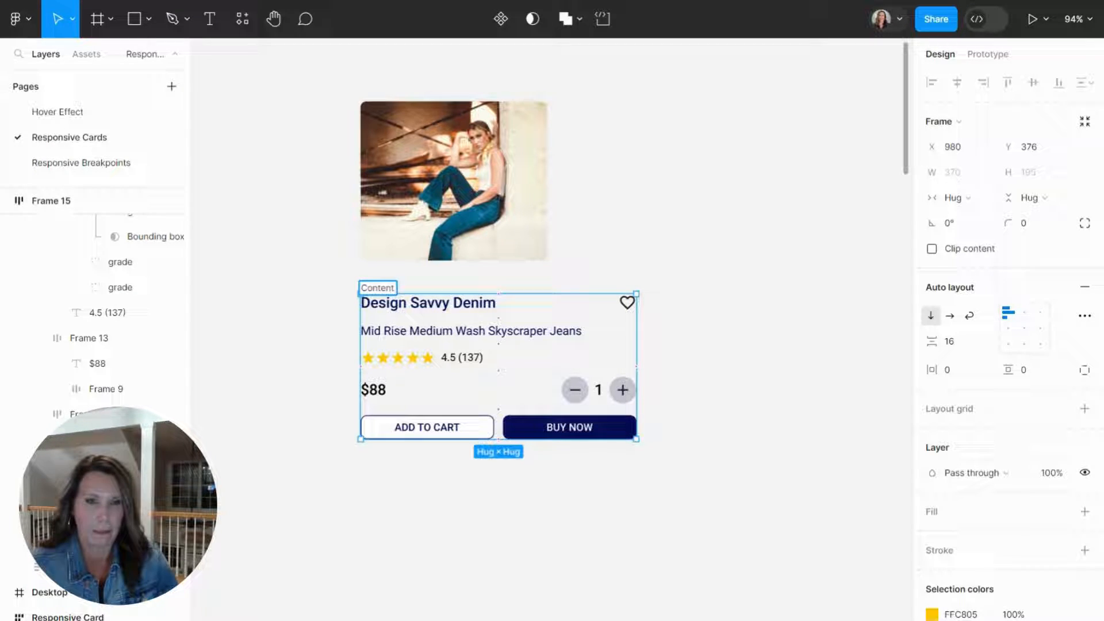
left_click(349, 320)
Set the width of the brand row and the jeans description text inside Content to Fill container.
left_click(382, 291)
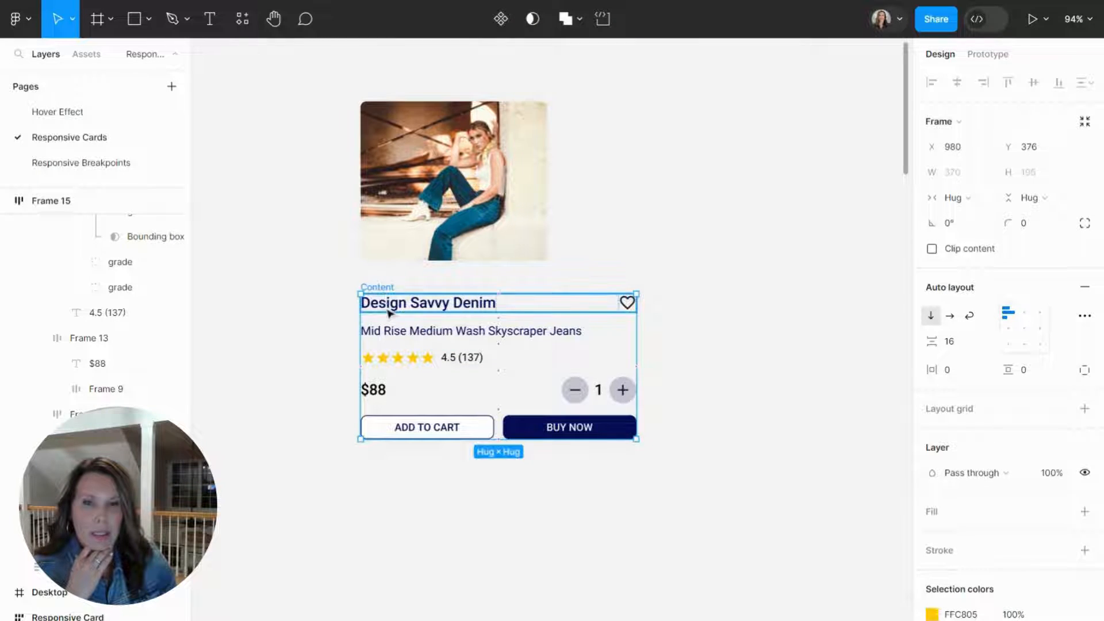
left_click(388, 313)
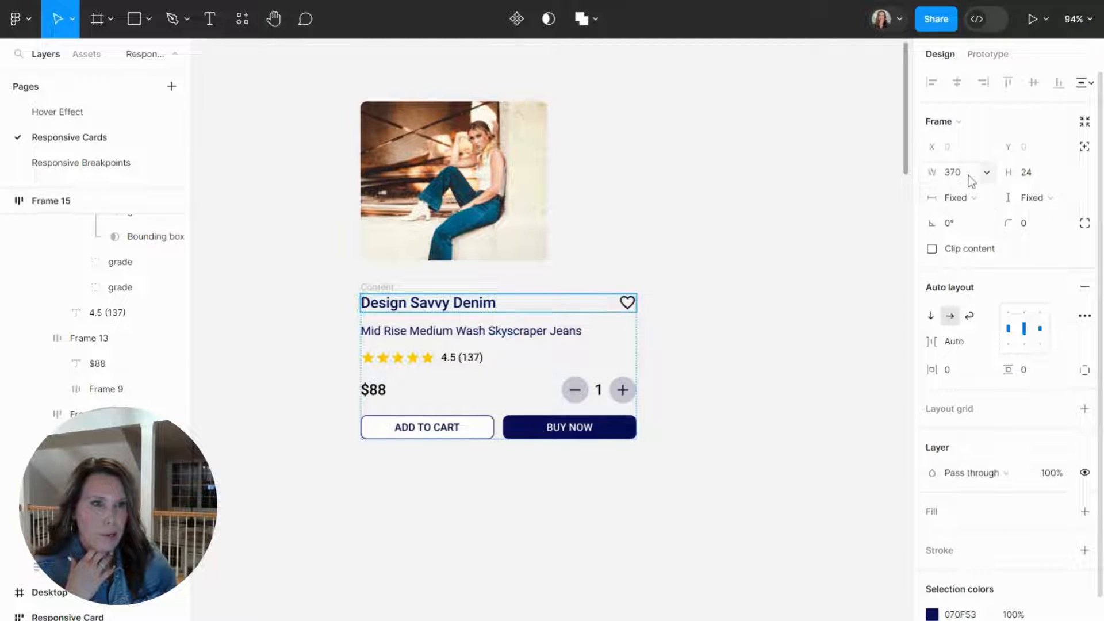
left_click(986, 198)
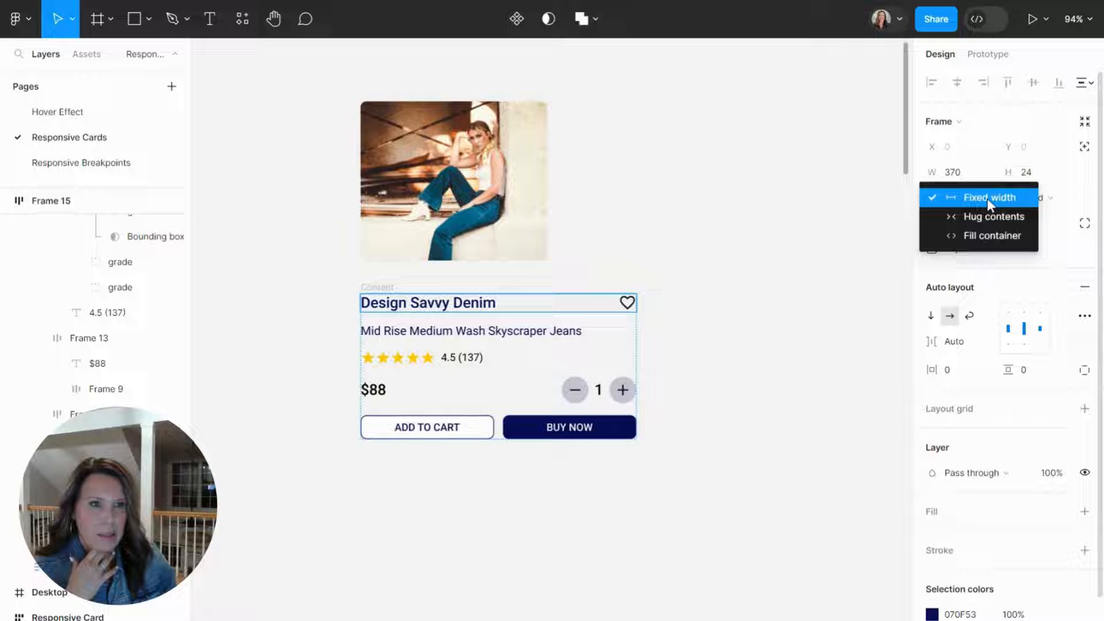
left_click(987, 236)
left_click(637, 340)
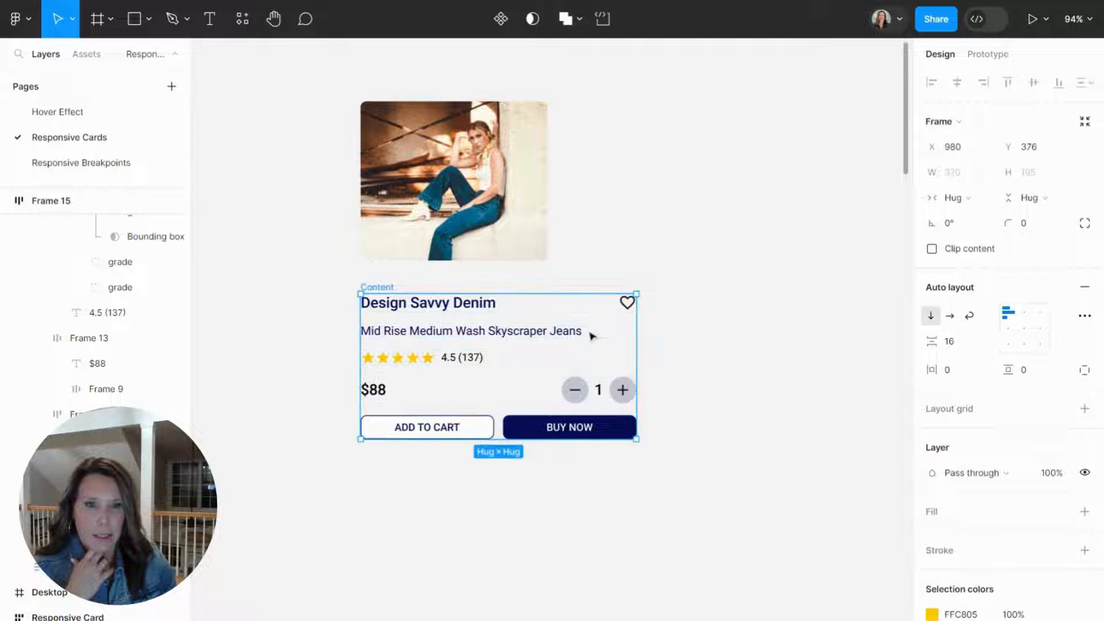
left_click(569, 339)
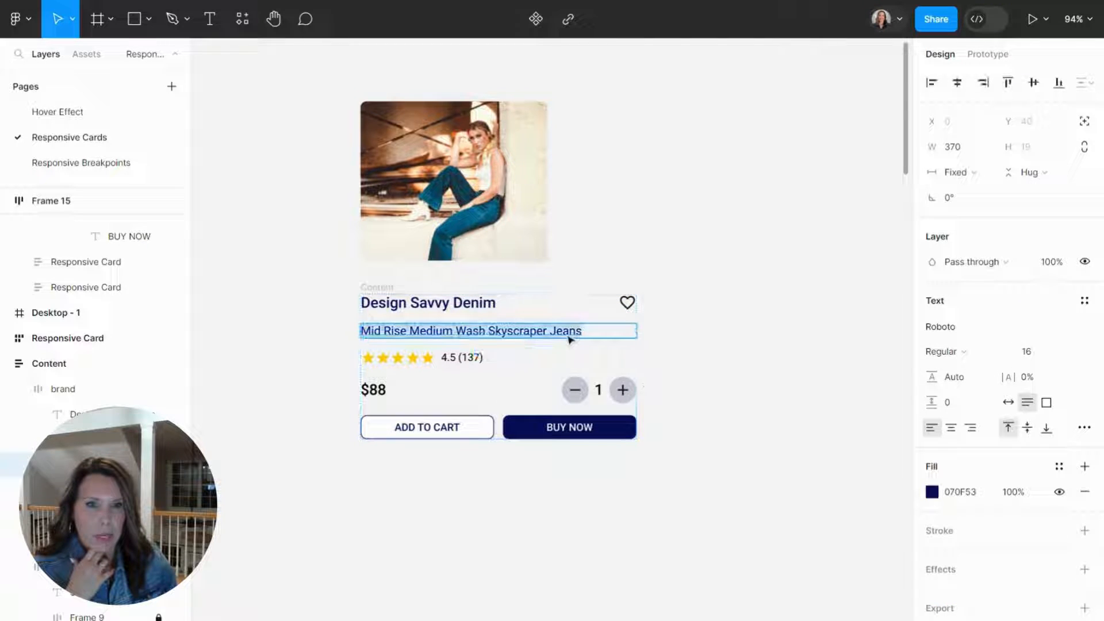
left_click(957, 172)
left_click(971, 212)
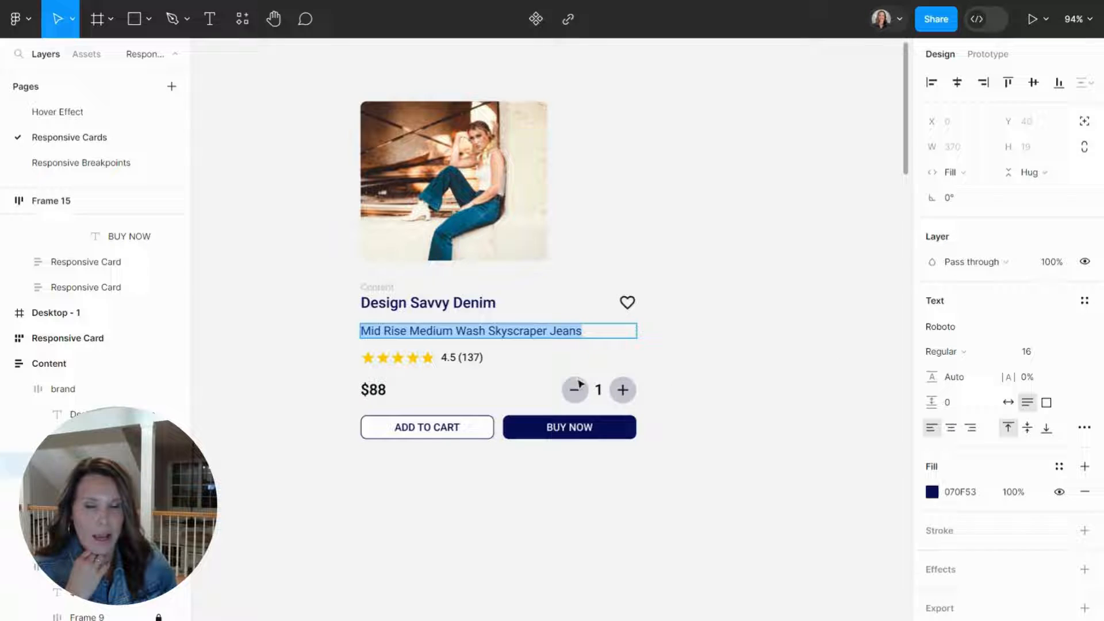
Set the width of the price and quantity row and the buttons row inside Content to Fill container.
left_click(446, 361)
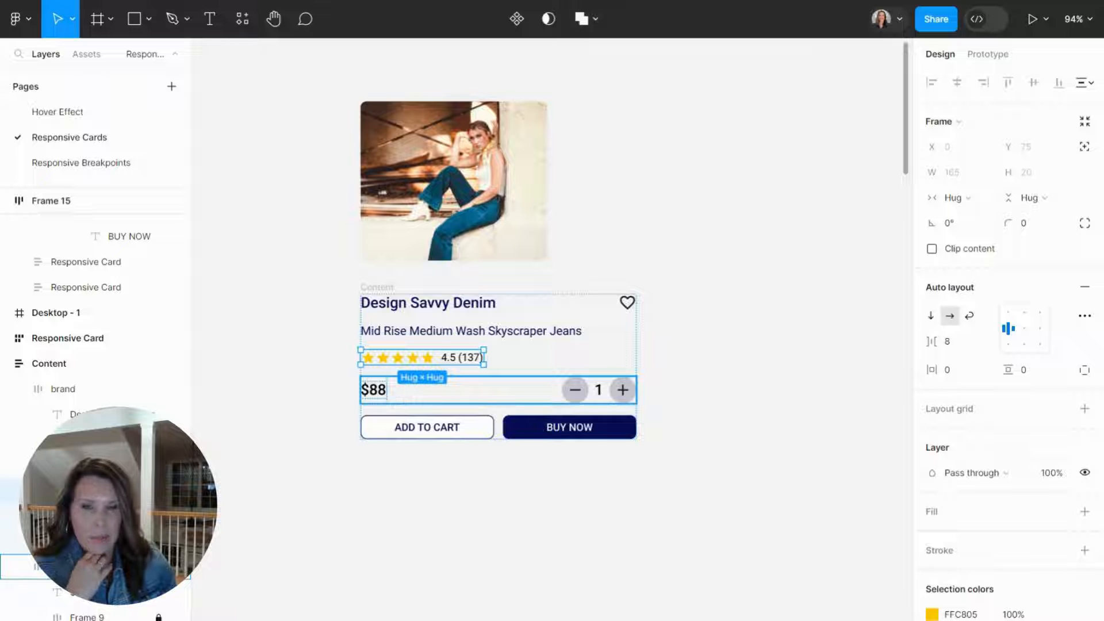
left_click(632, 395)
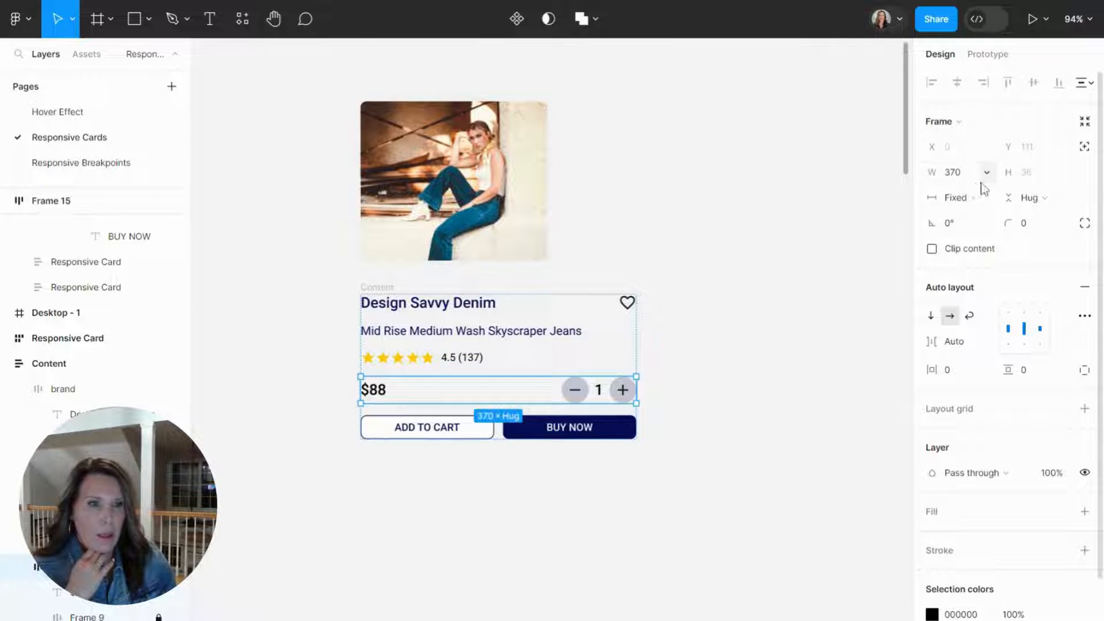
left_click(955, 197)
left_click(970, 235)
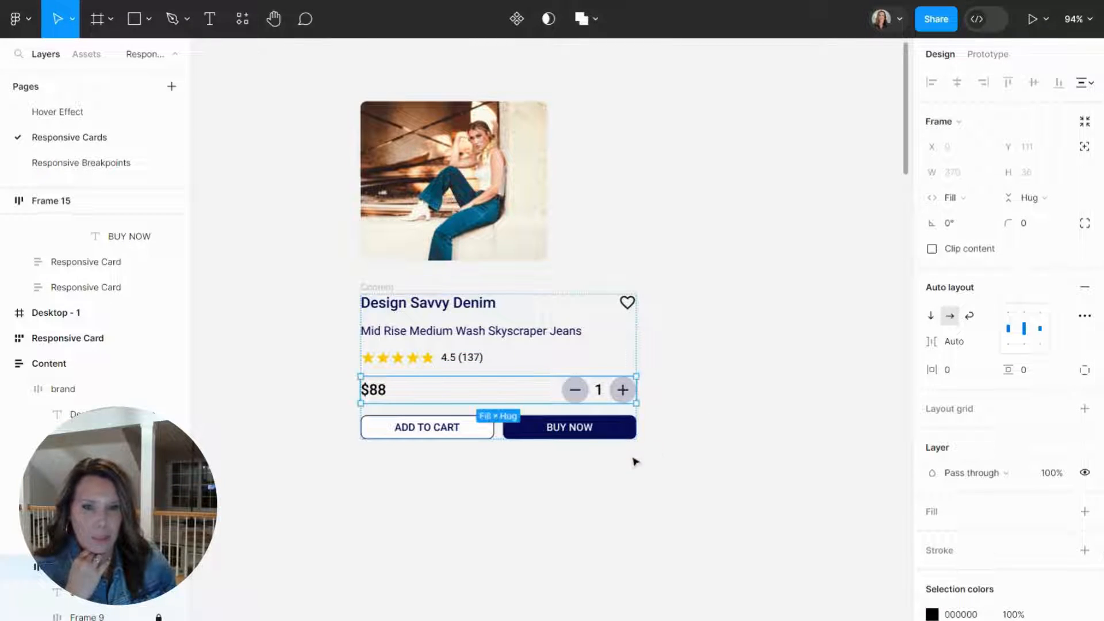
left_click(470, 438)
left_click(955, 197)
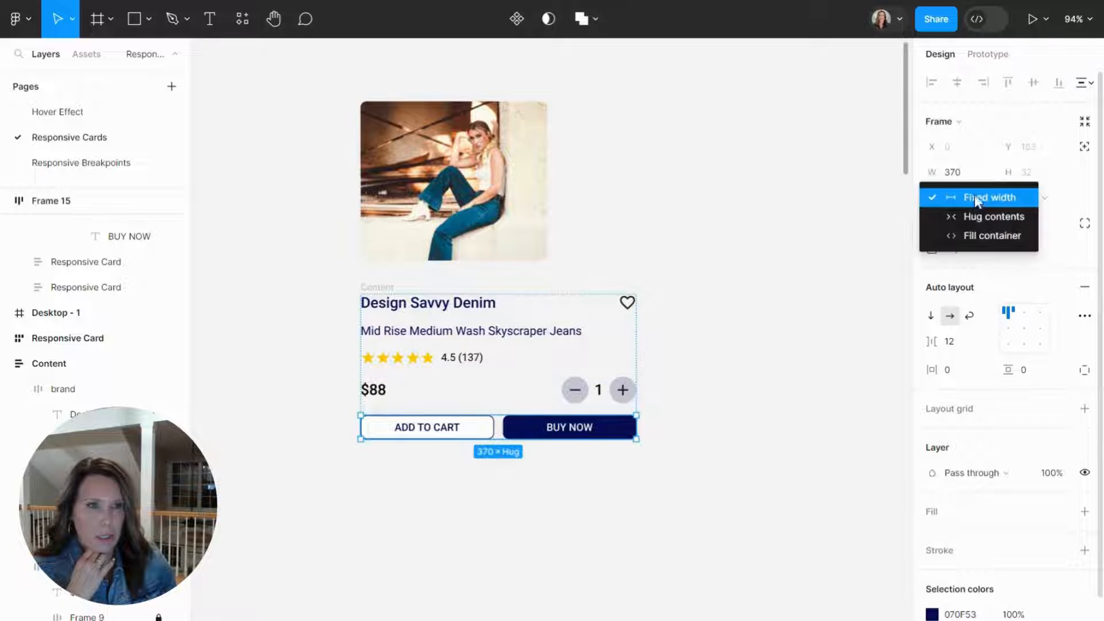
left_click(978, 236)
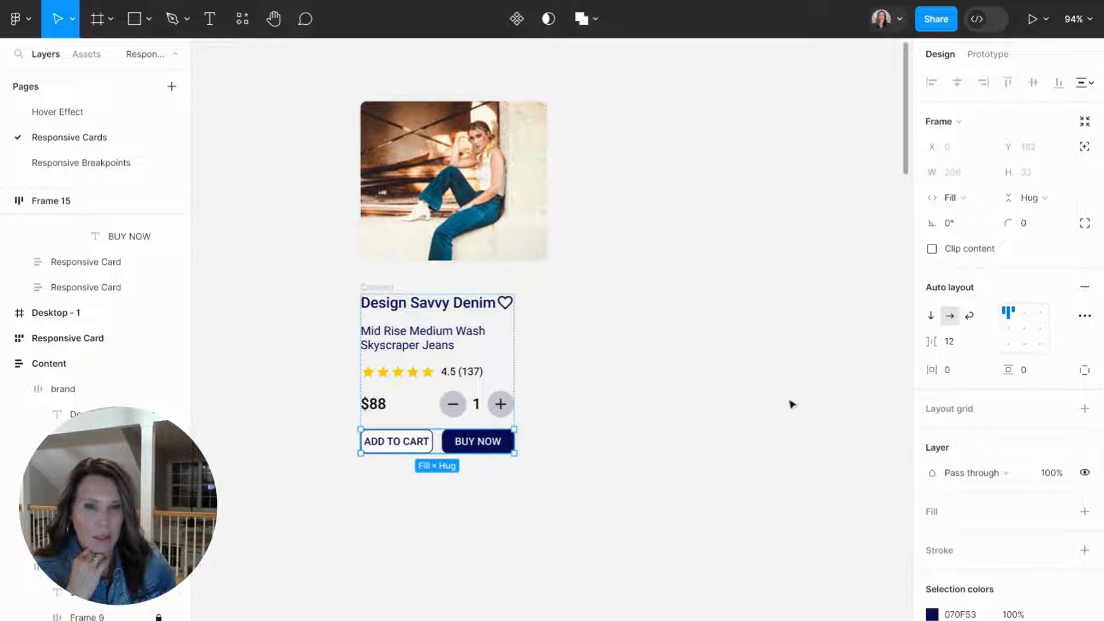
Move the Content frame up beside the product image, aligned with the image's top edge.
left_click(619, 457)
left_click(509, 372)
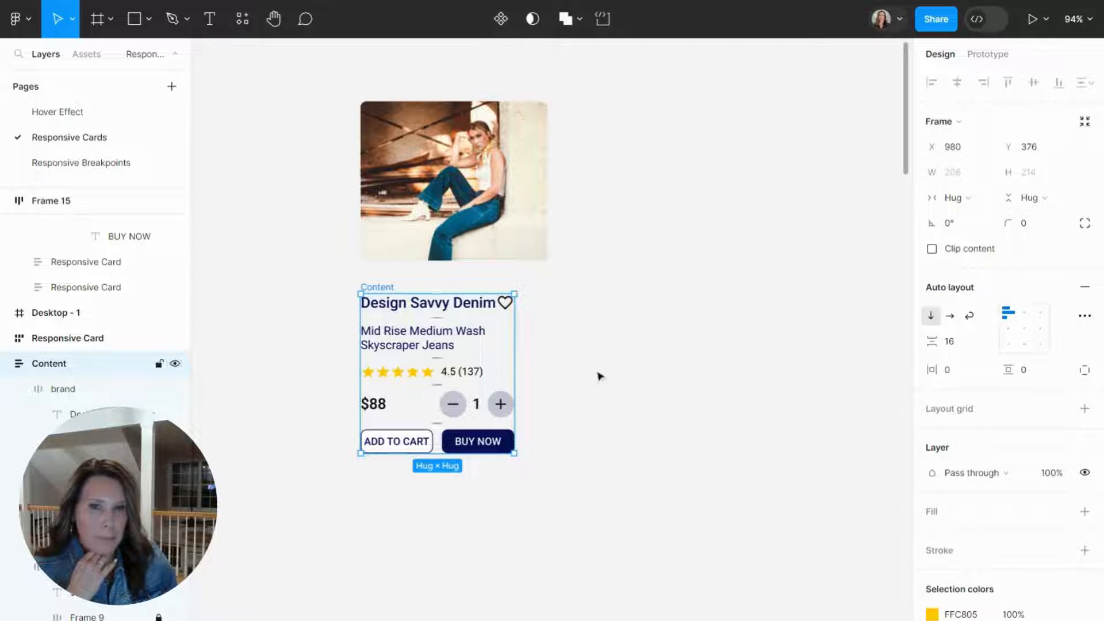
left_click_drag(389, 292, 592, 99)
left_click(604, 347)
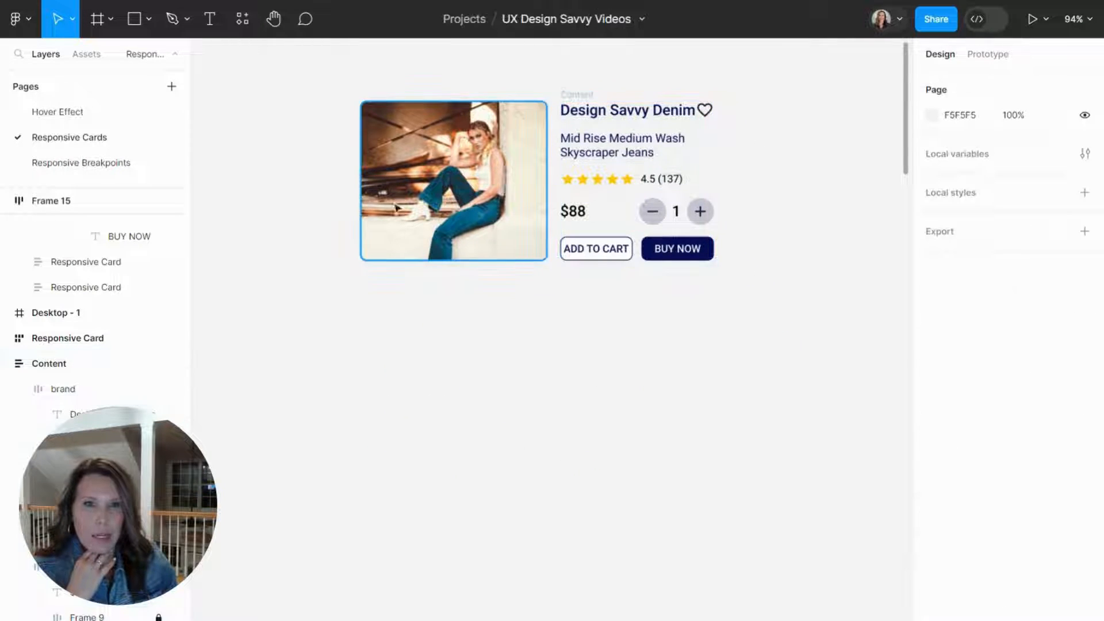
Wrap the product image and the Content frame in a horizontal auto layout frame with 16 spacing between items.
left_click_drag(334, 91, 781, 333)
key("shift+a")
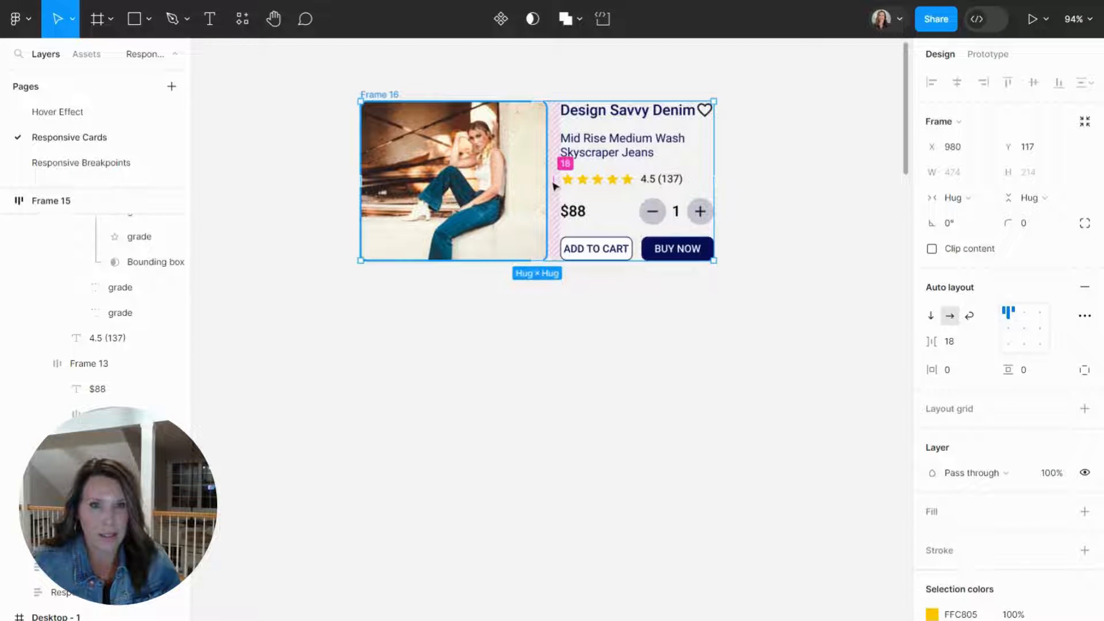
left_click(950, 345)
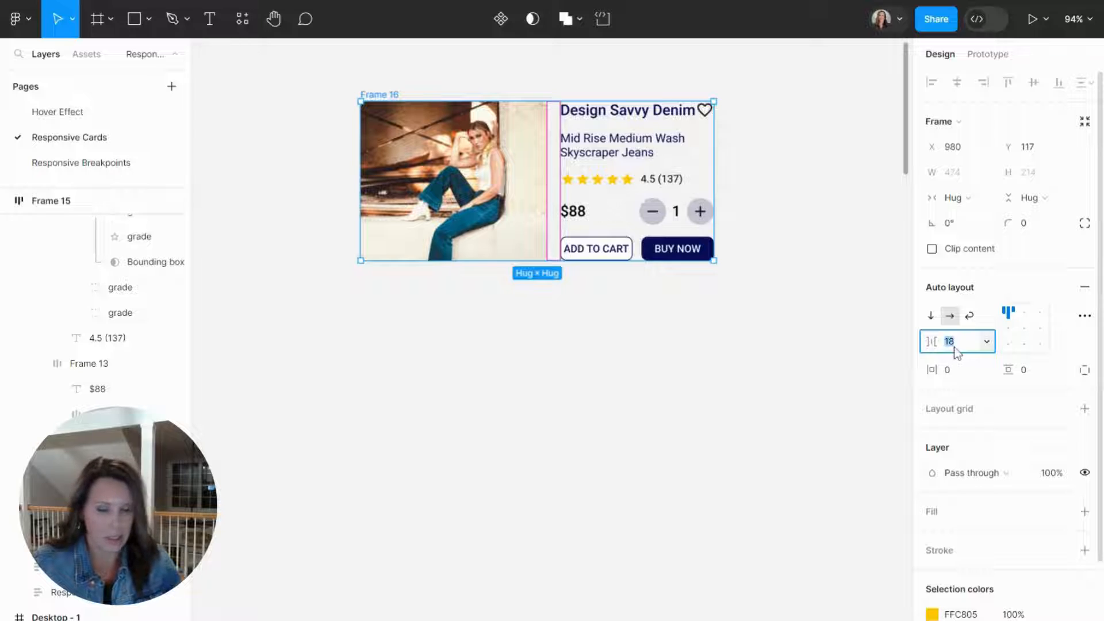
type("16")
key("Return")
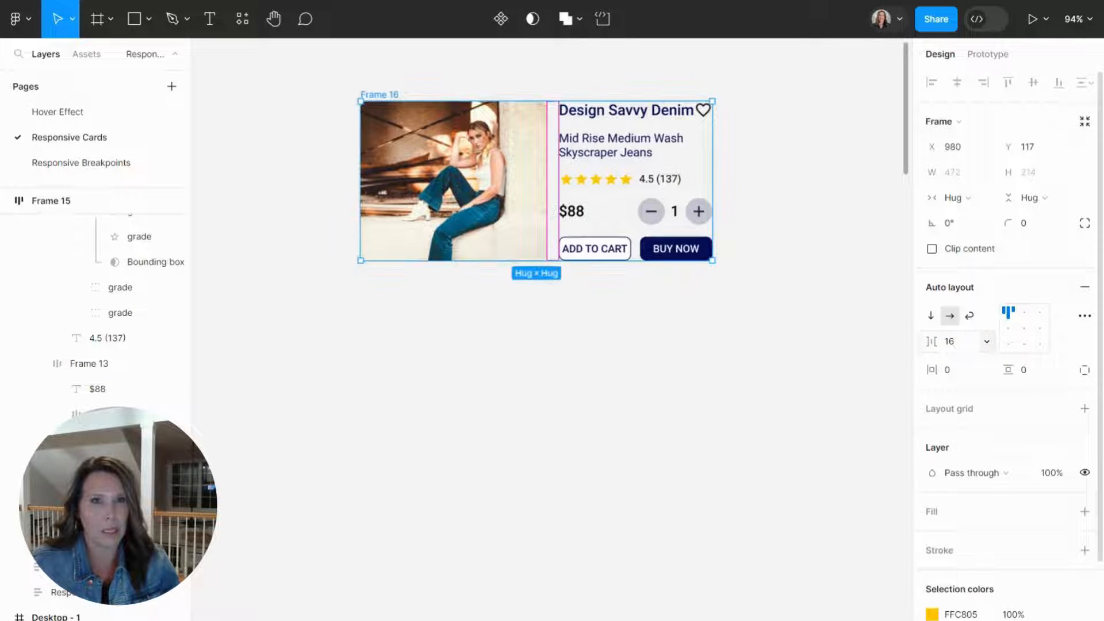
Set the new card frame's horizontal and vertical padding to 16.
left_click(971, 375)
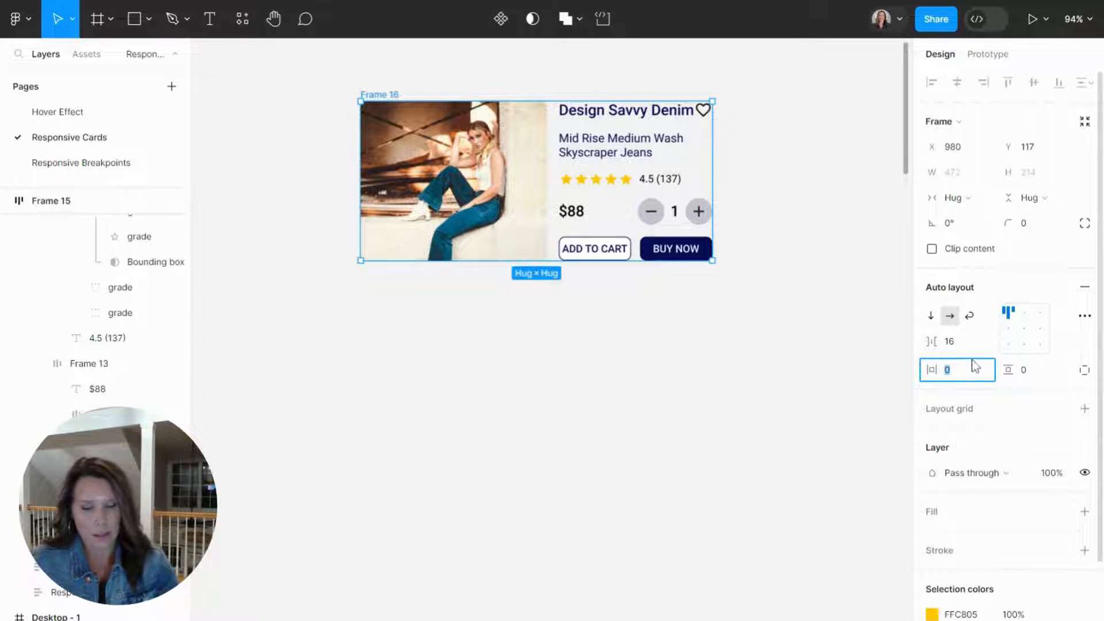
type("16")
key("Return")
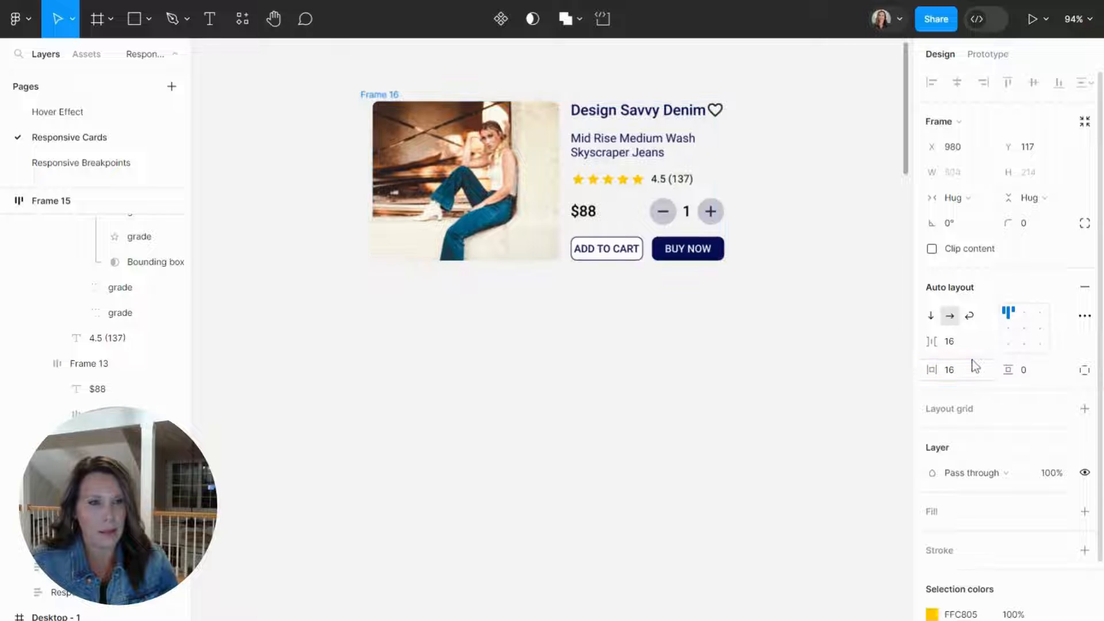
left_click(1046, 376)
type("16")
key("Return")
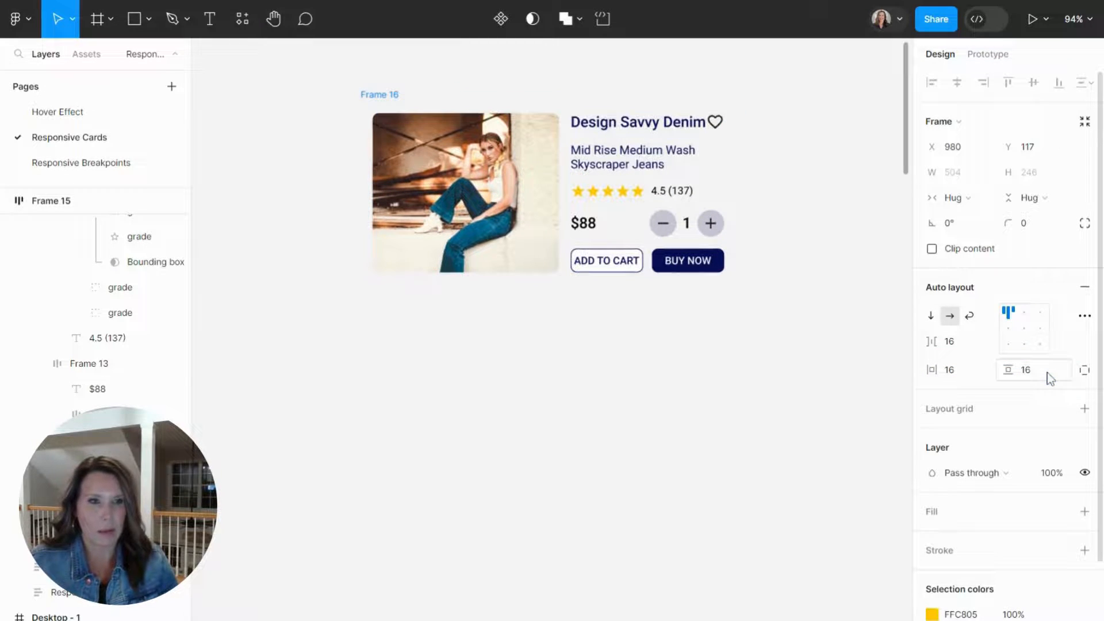
Give the card frame a white FFFFFF fill and a corner radius of 16.
left_click(1084, 511)
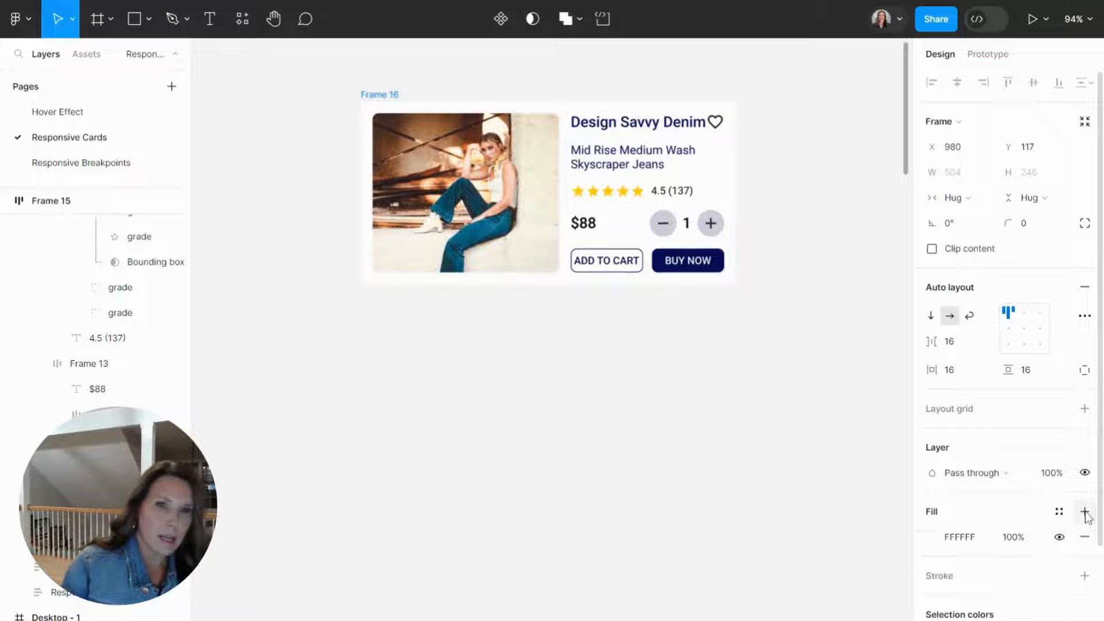
left_click(1047, 231)
type("16")
key("Return")
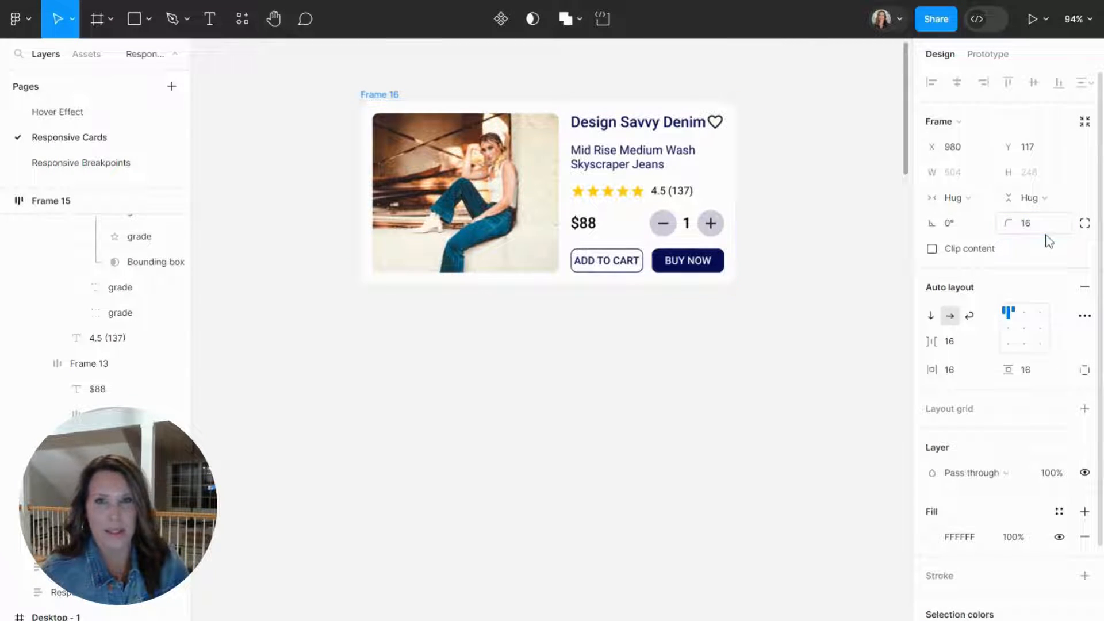
Add a drop shadow to the card frame and move the card slightly left and down on the canvas.
scroll(1041, 532, "down", 3)
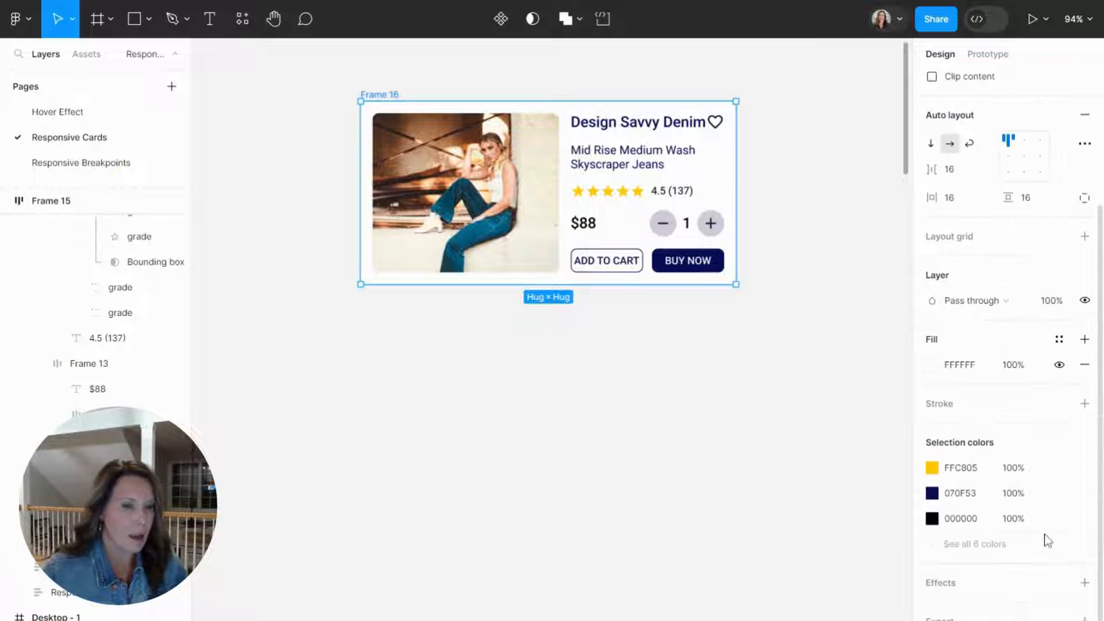
left_click(1085, 583)
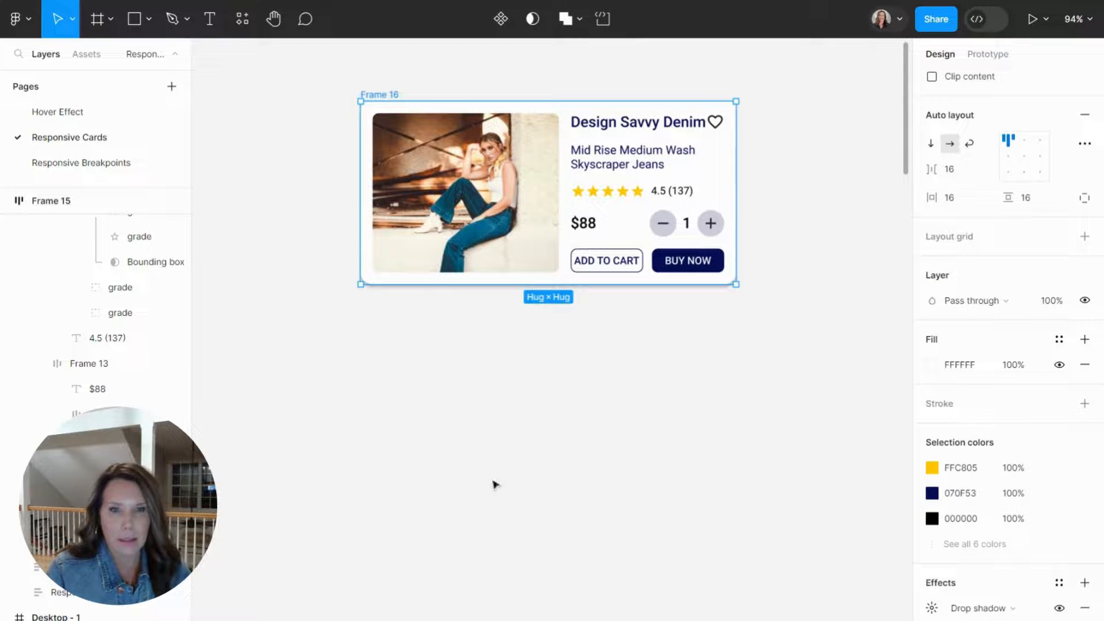
left_click(403, 384)
left_click_drag(372, 98, 325, 111)
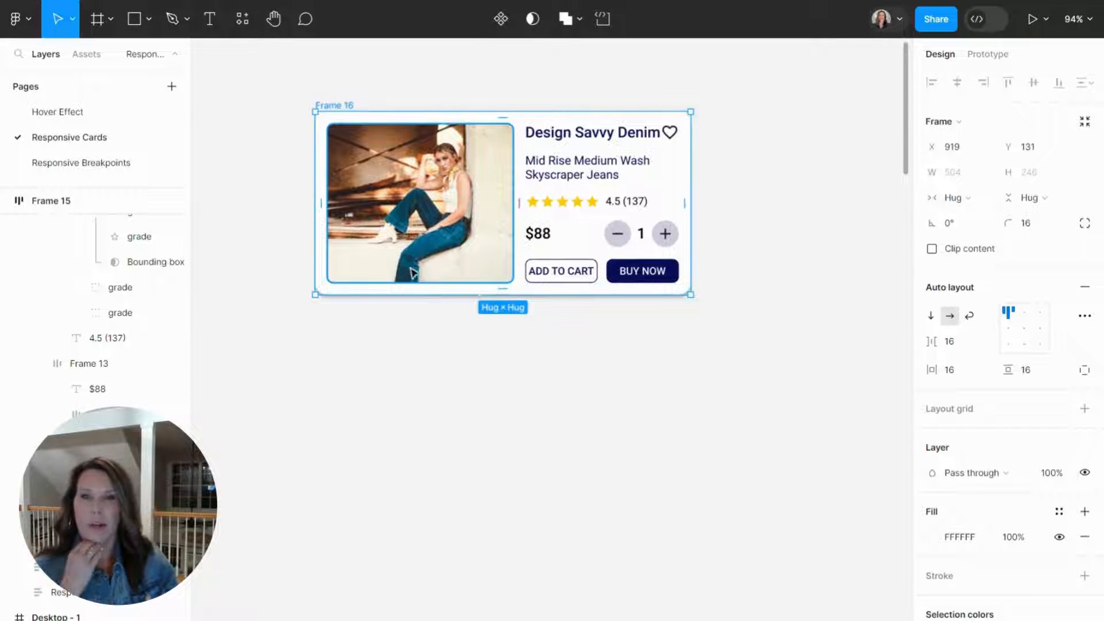
Set the width of the product image and of the Content frame to Fill container.
left_click(394, 197)
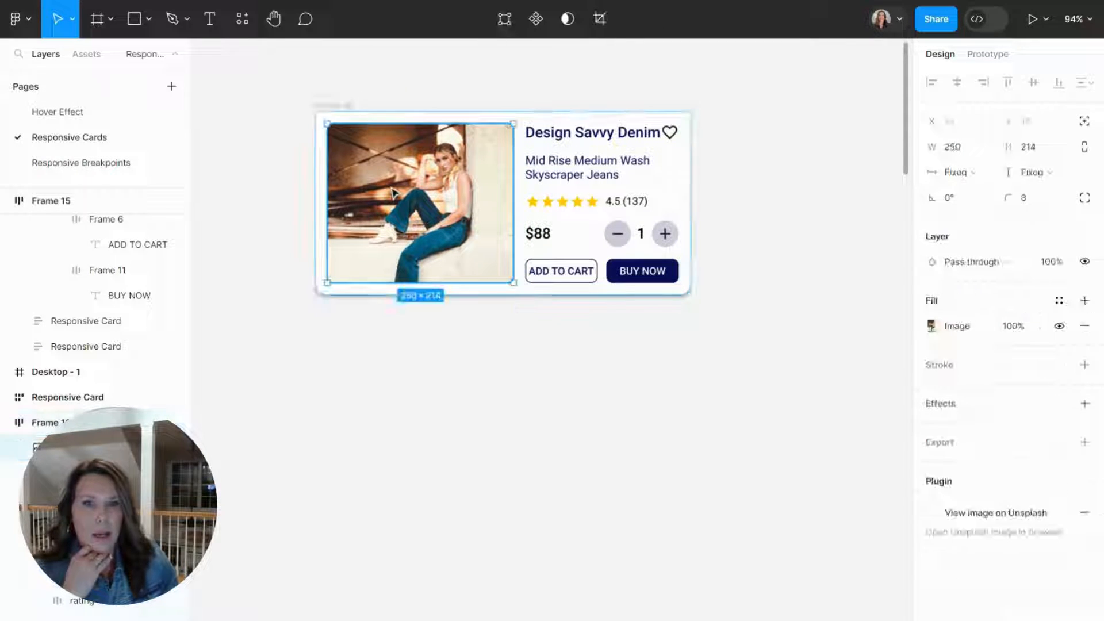
left_click(985, 172)
left_click(987, 191)
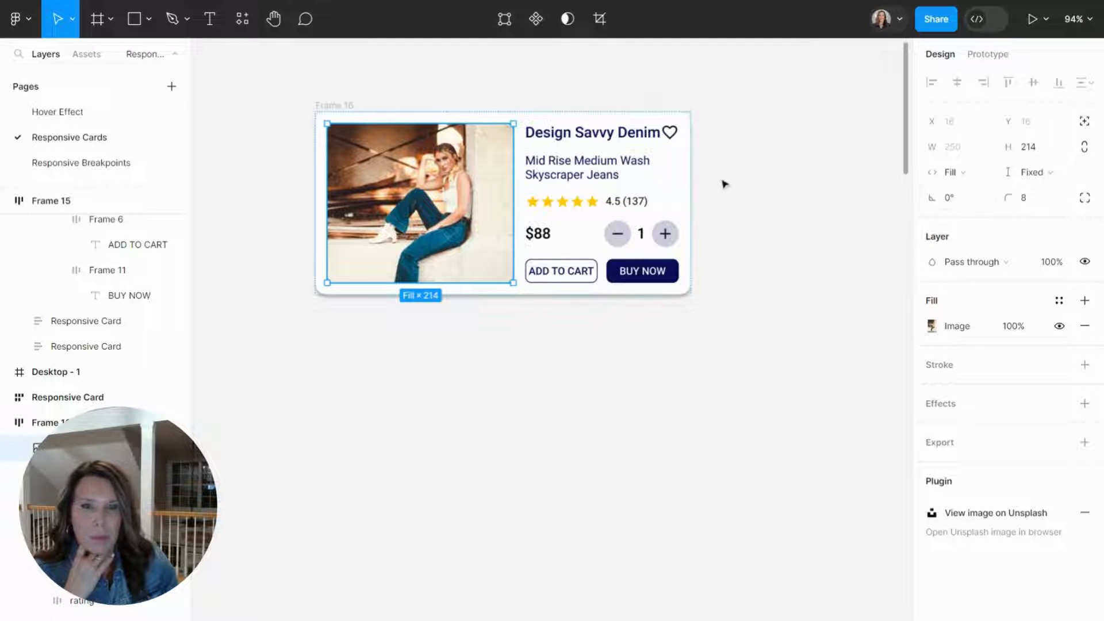
left_click(623, 200)
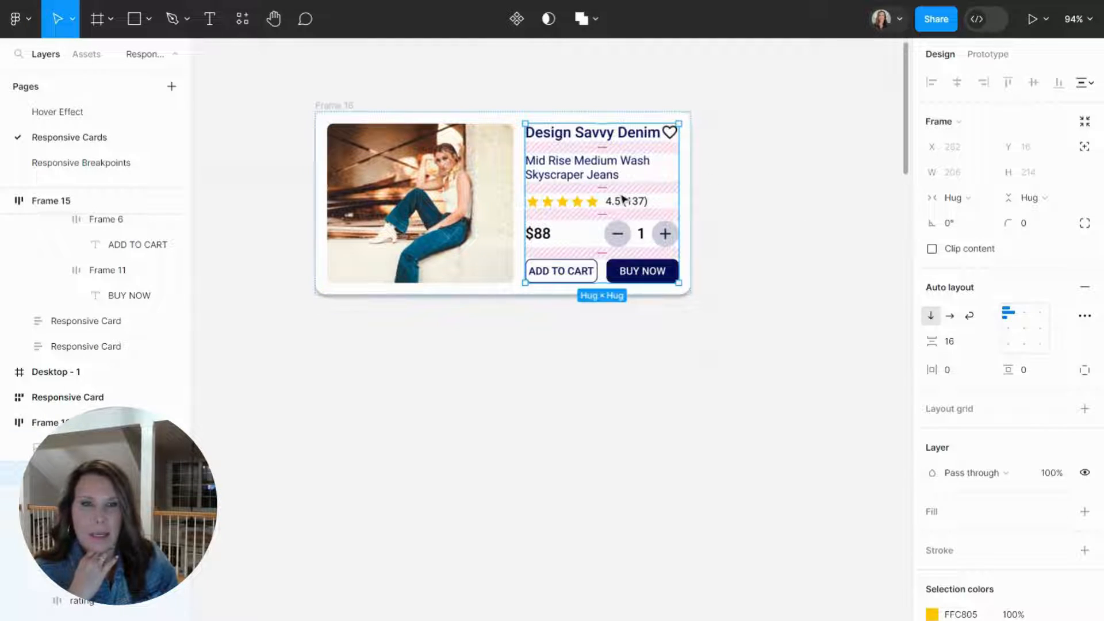
left_click(981, 199)
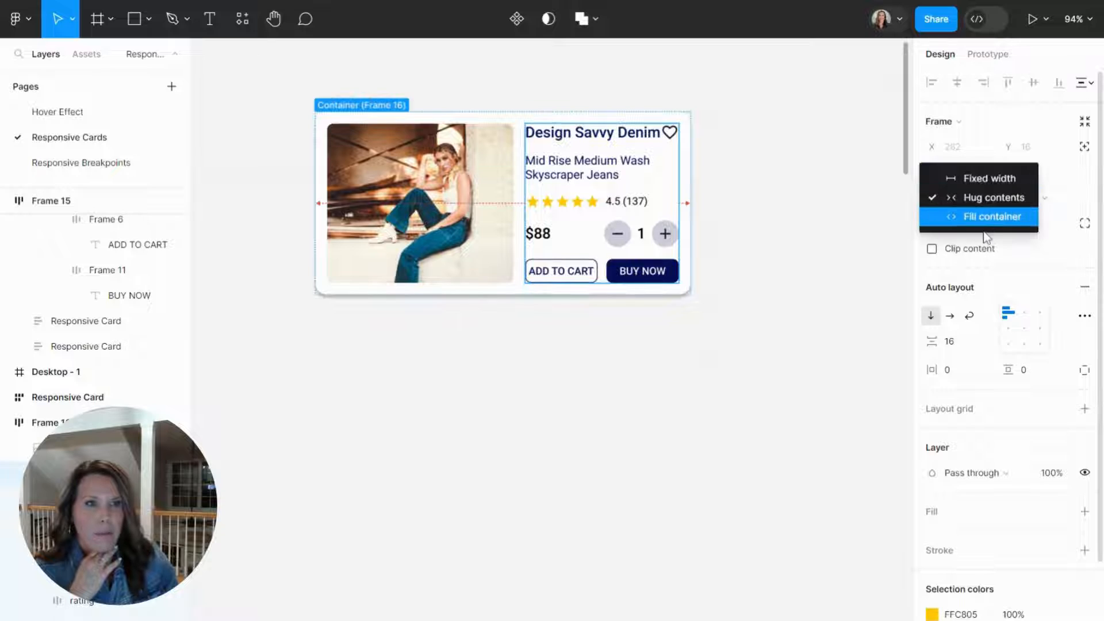
left_click(984, 217)
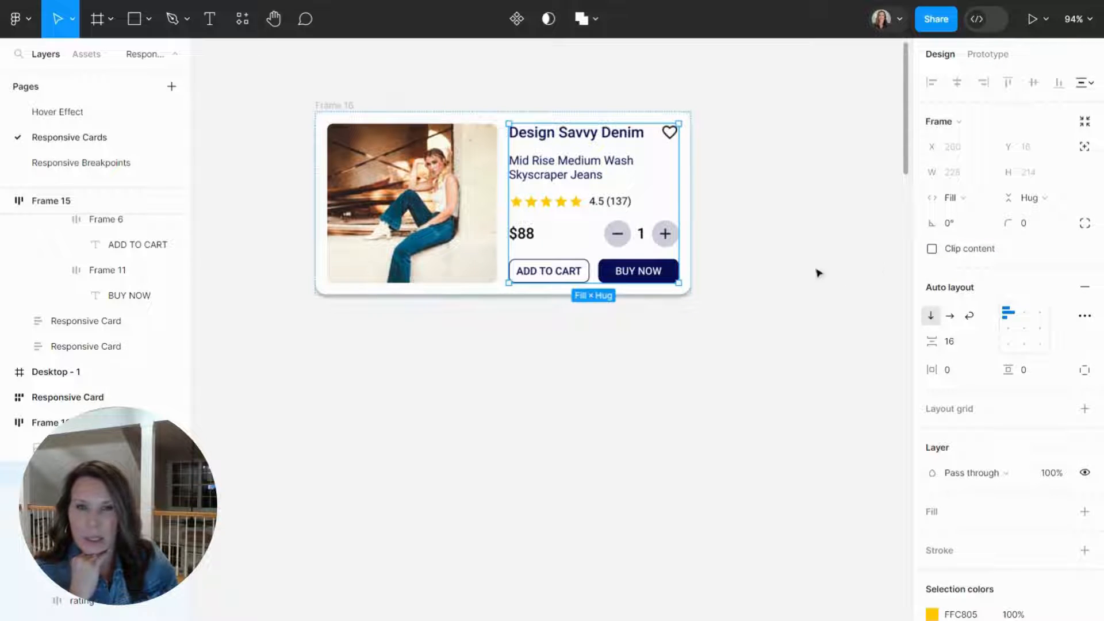
Test the card's resizing by narrowing its frame to 358 wide and widening it again to 479.
left_click(337, 108)
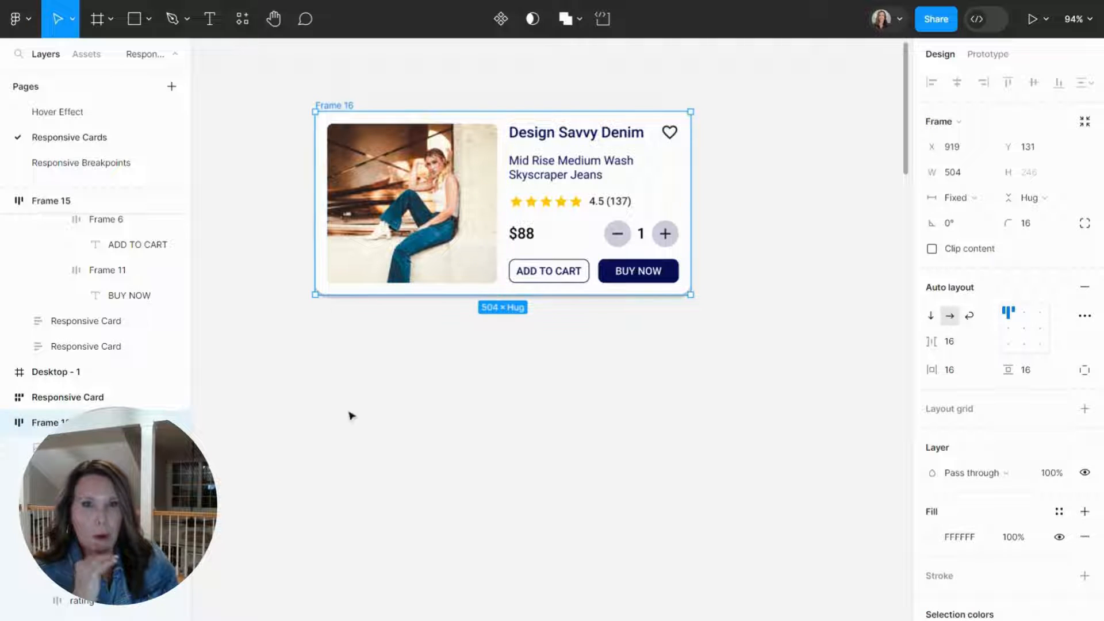
left_click_drag(697, 183, 395, 216)
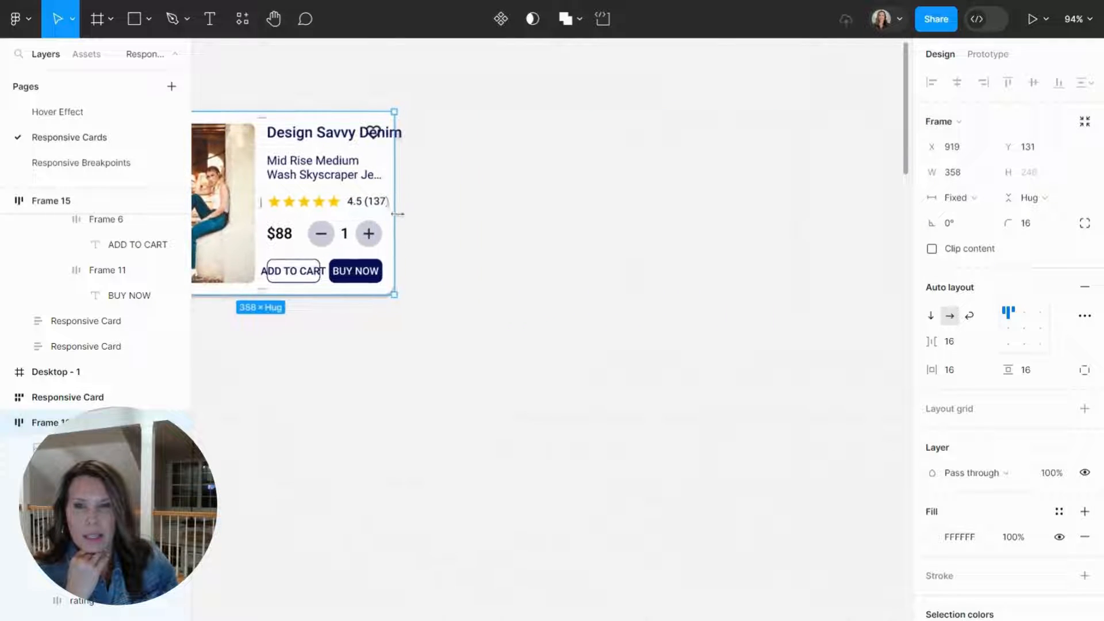
scroll(397, 215, "left", 3)
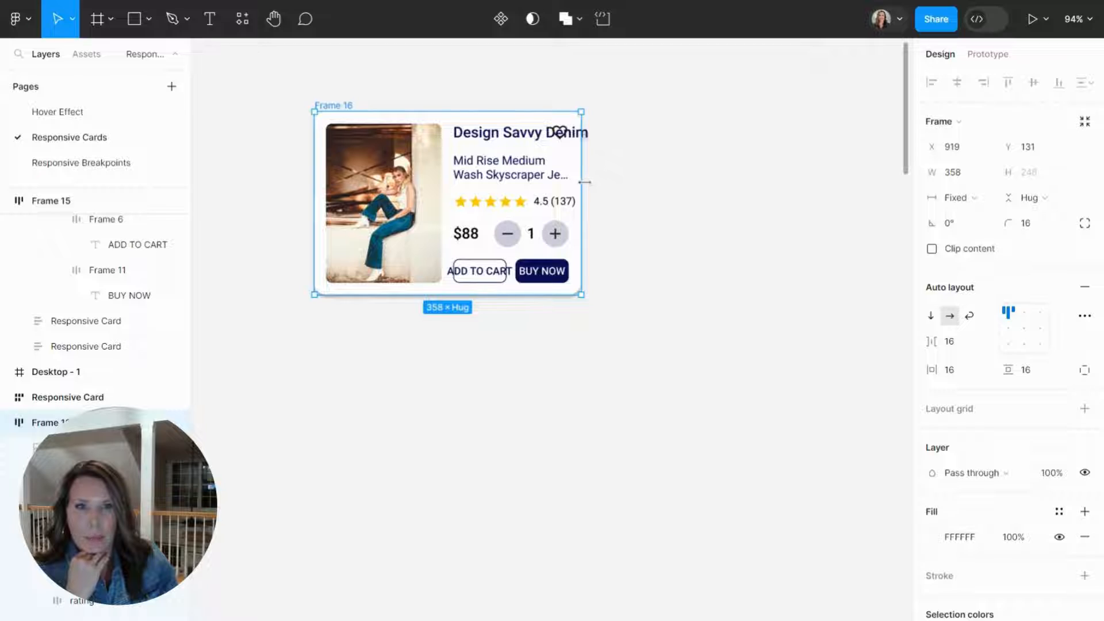
left_click_drag(585, 182, 672, 187)
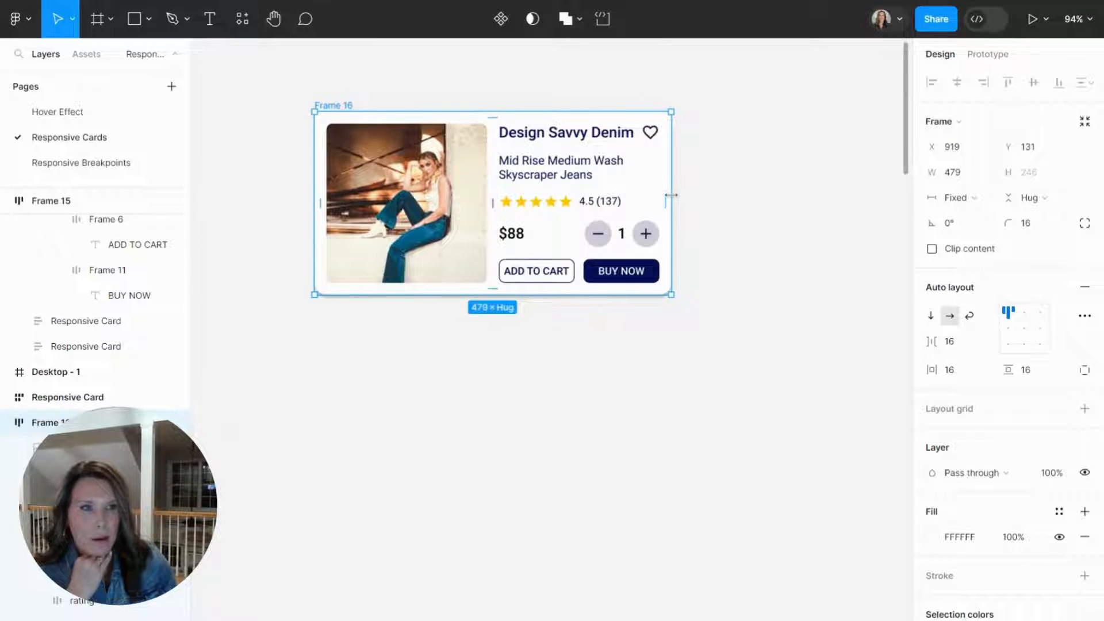
Add a minimum width of 250 to the product image.
left_click(404, 212)
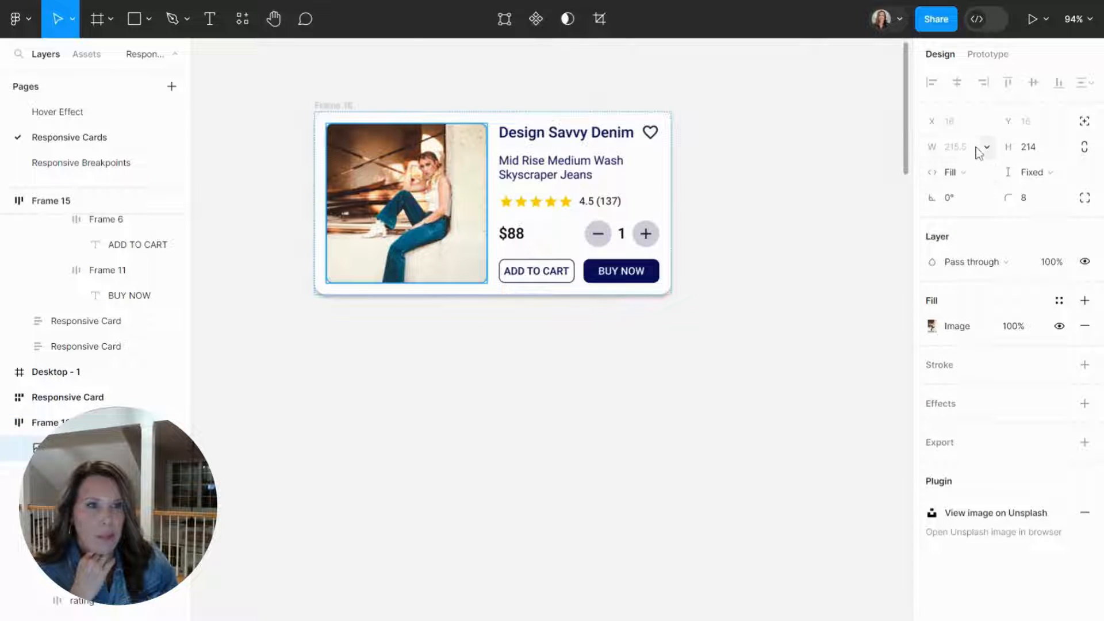
left_click(989, 149)
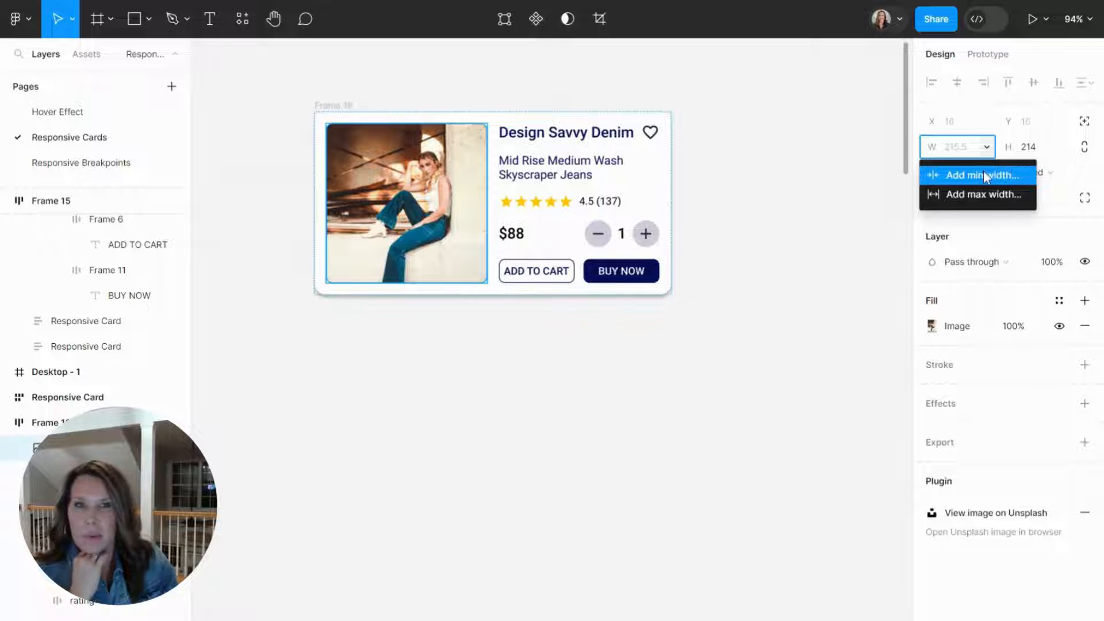
left_click(983, 175)
type("25")
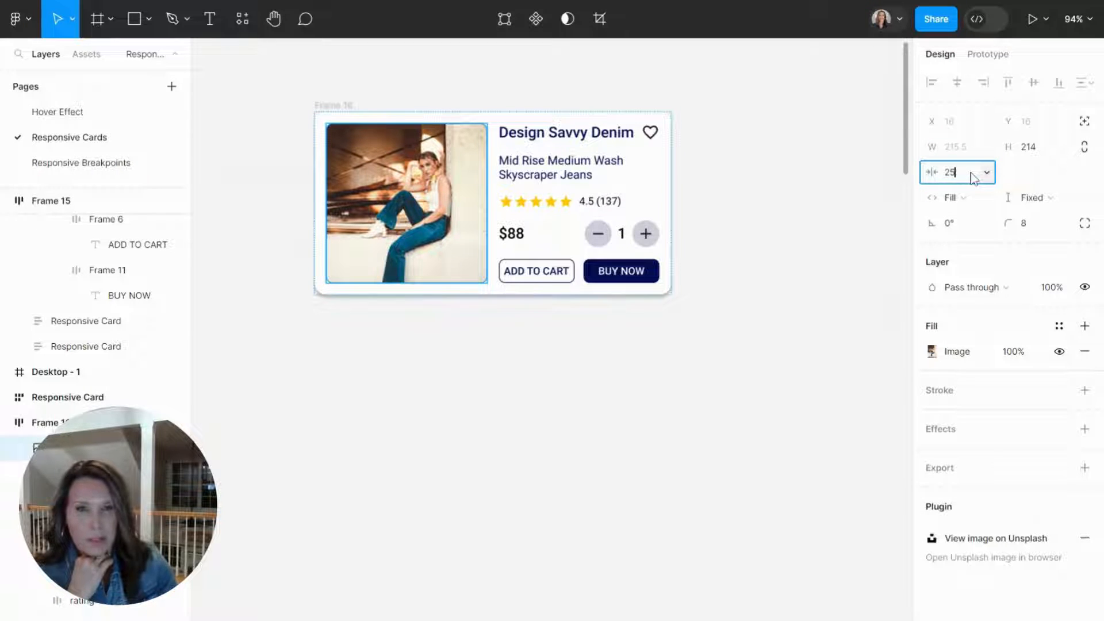
type("0")
key("Return")
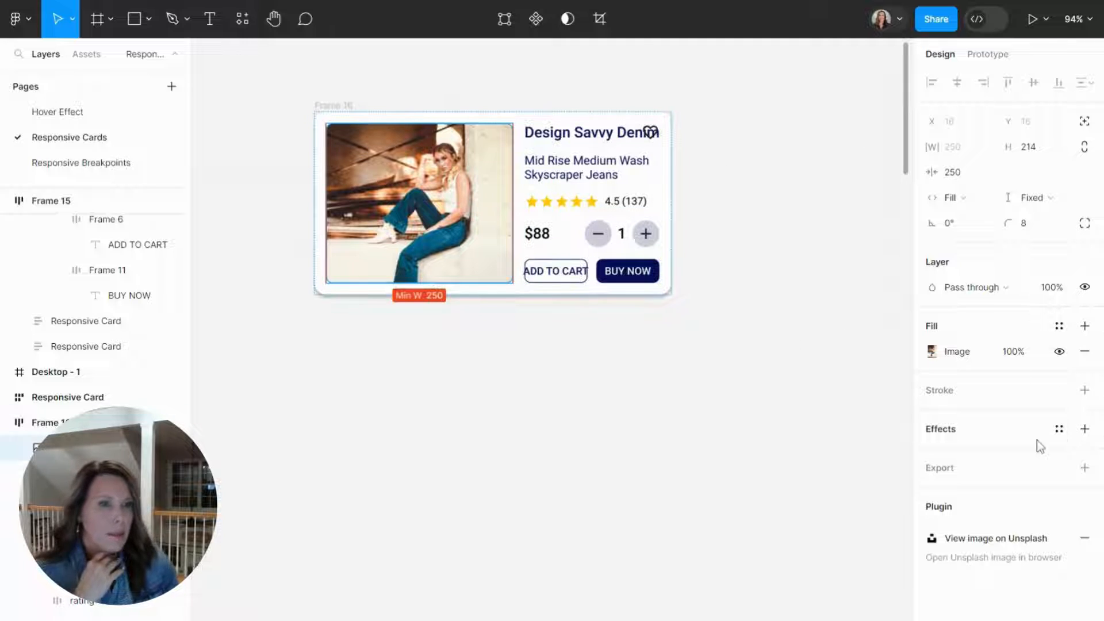
Add a minimum width of 250 to the Content frame.
left_click(605, 173)
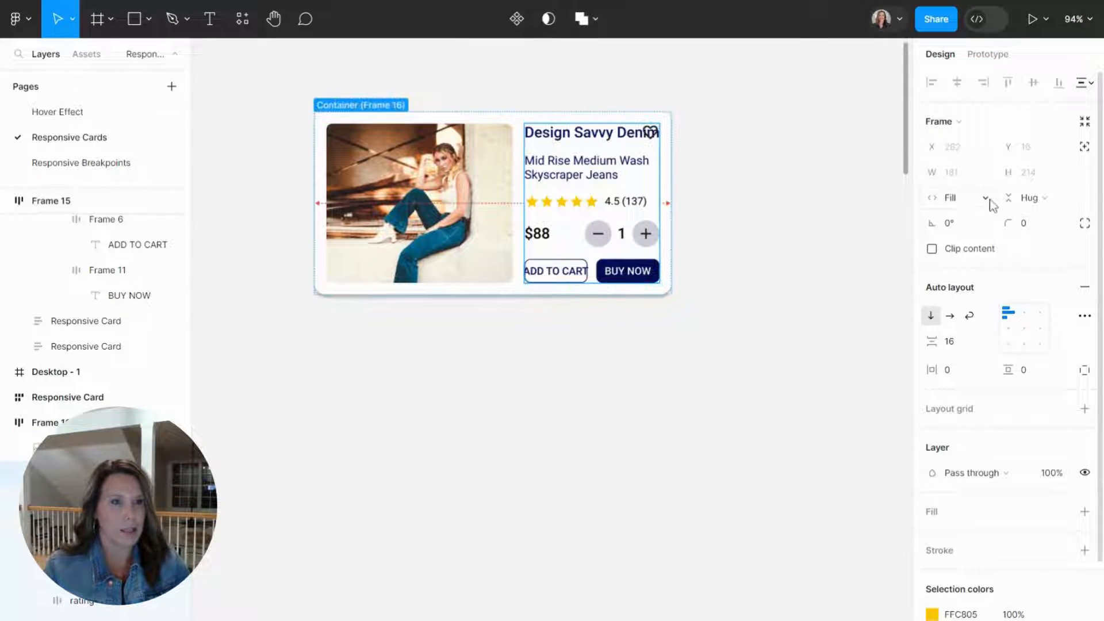
left_click(987, 172)
left_click(979, 202)
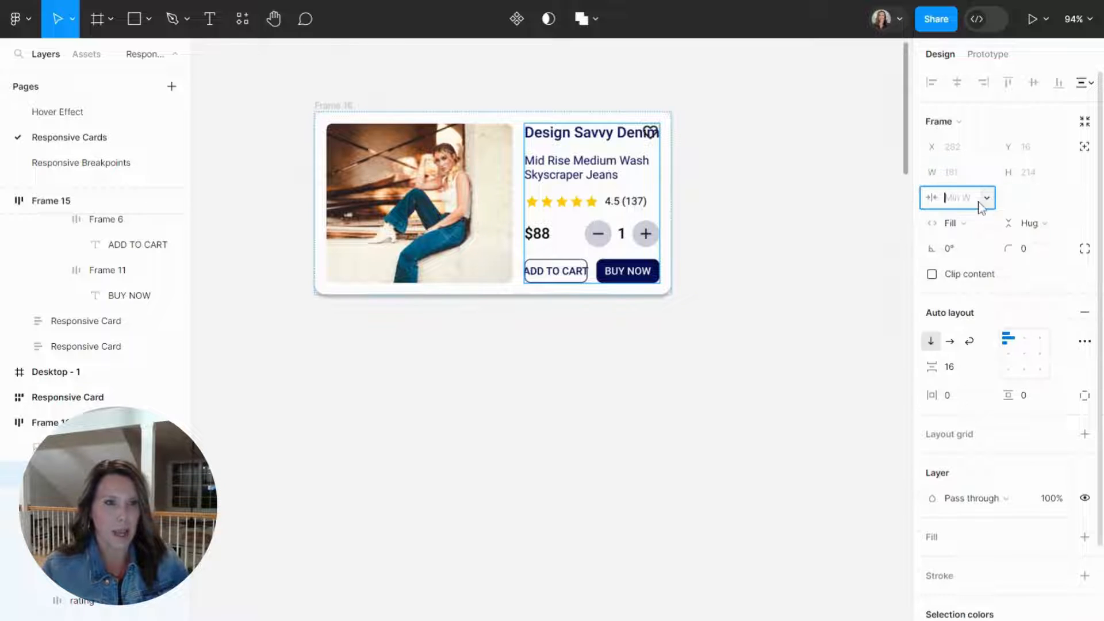
type("250")
key("Return")
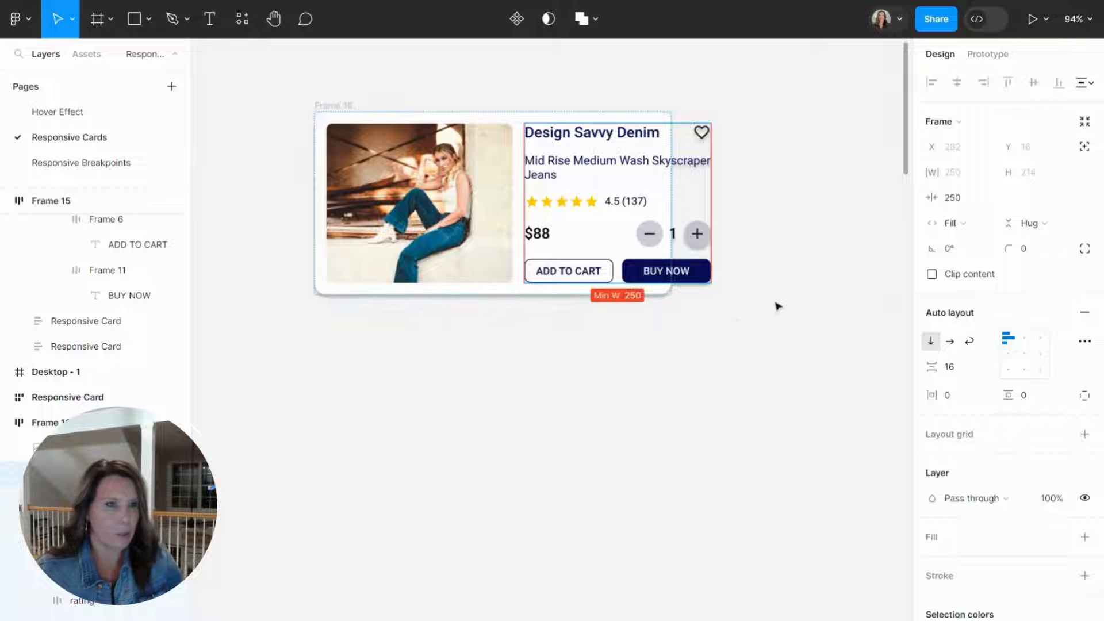
Switch the card frame's auto layout to Wrap and narrow the card to 282 wide.
left_click(859, 225)
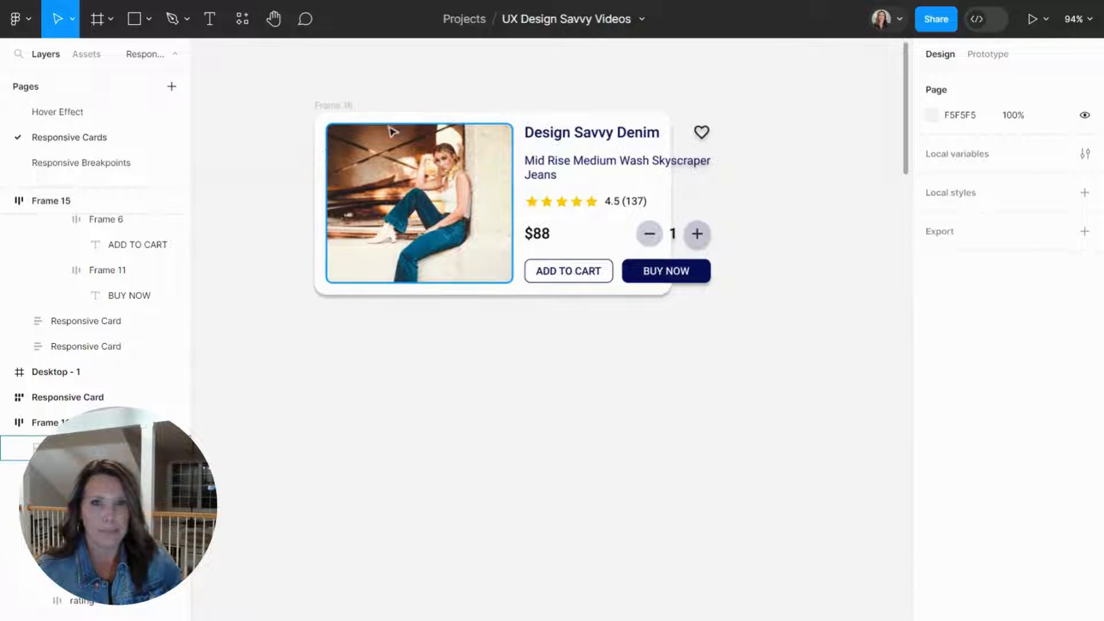
left_click(357, 113)
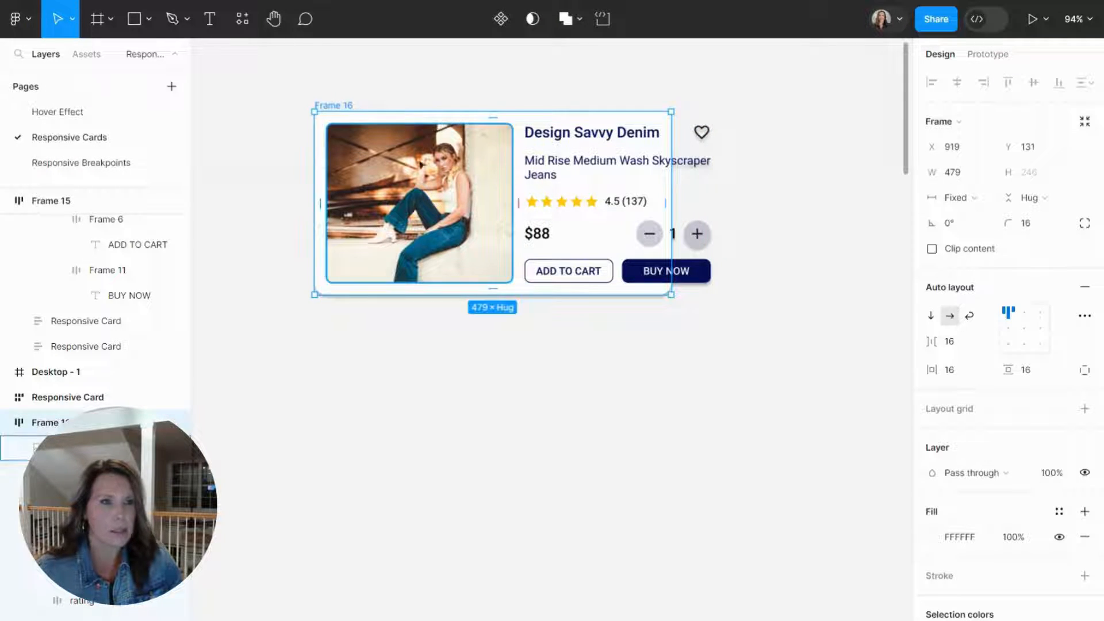
left_click(969, 318)
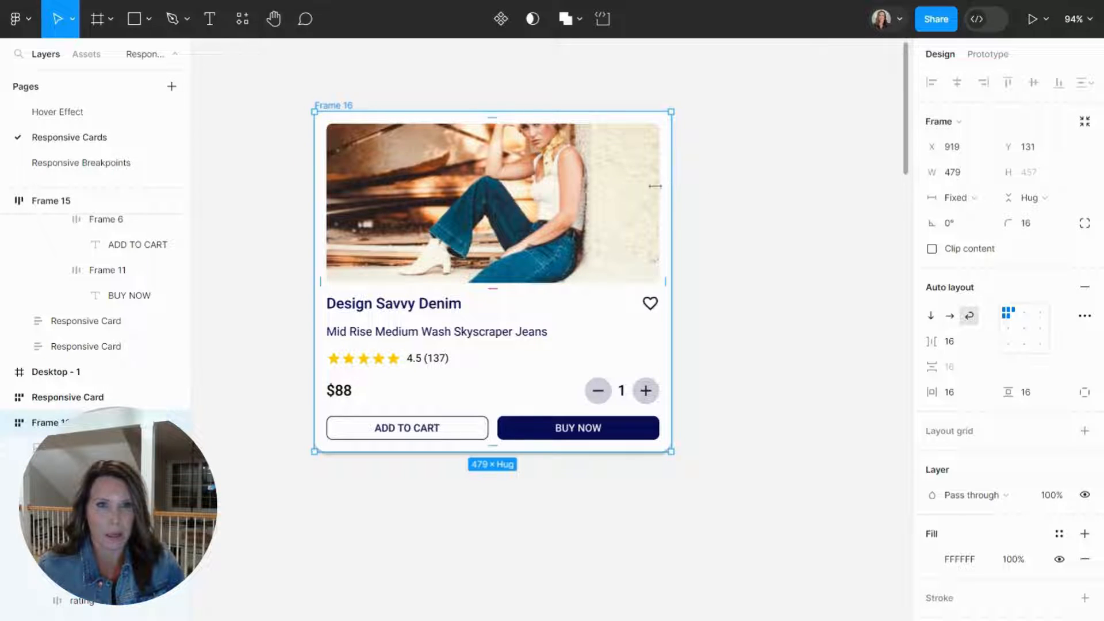
left_click_drag(655, 185, 523, 219)
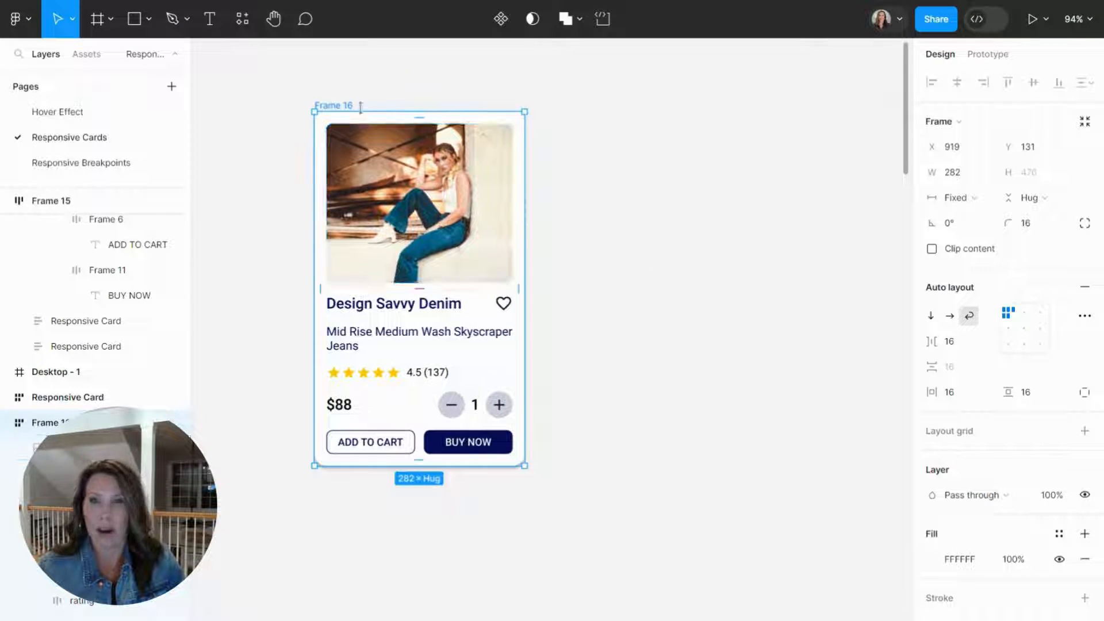
Add a minimum width of 280 to the card frame.
left_click(987, 172)
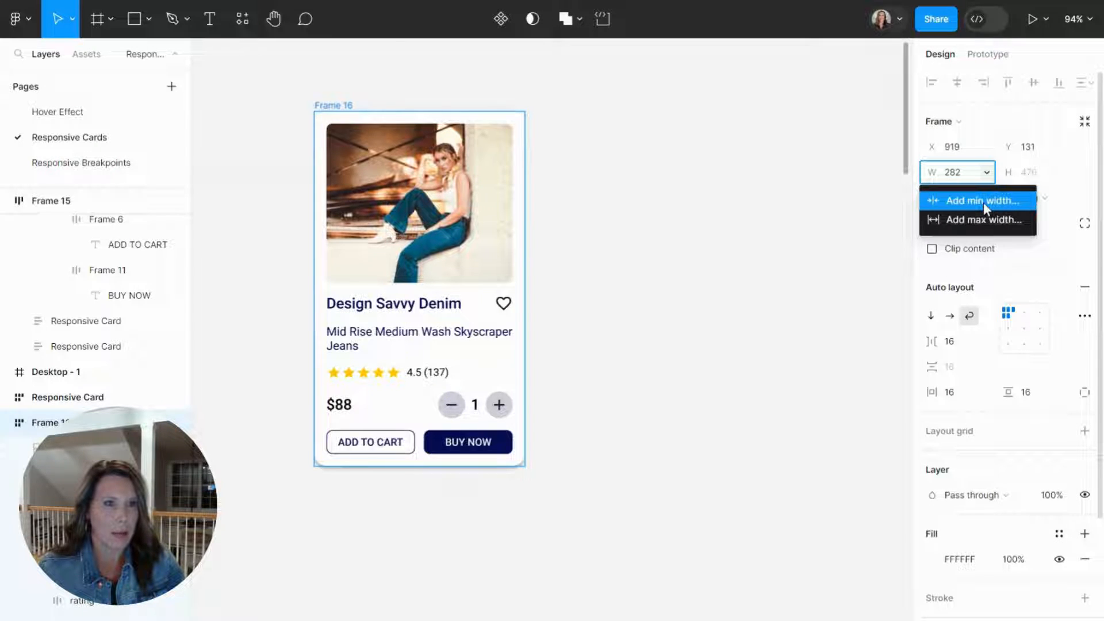
left_click(984, 202)
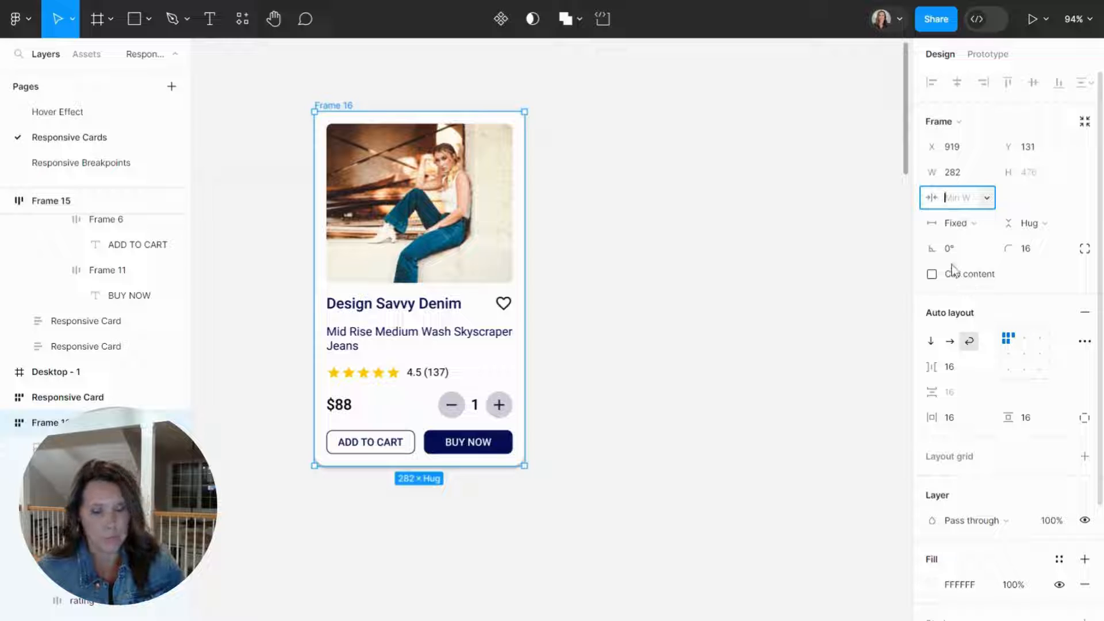
type("280")
key("Return")
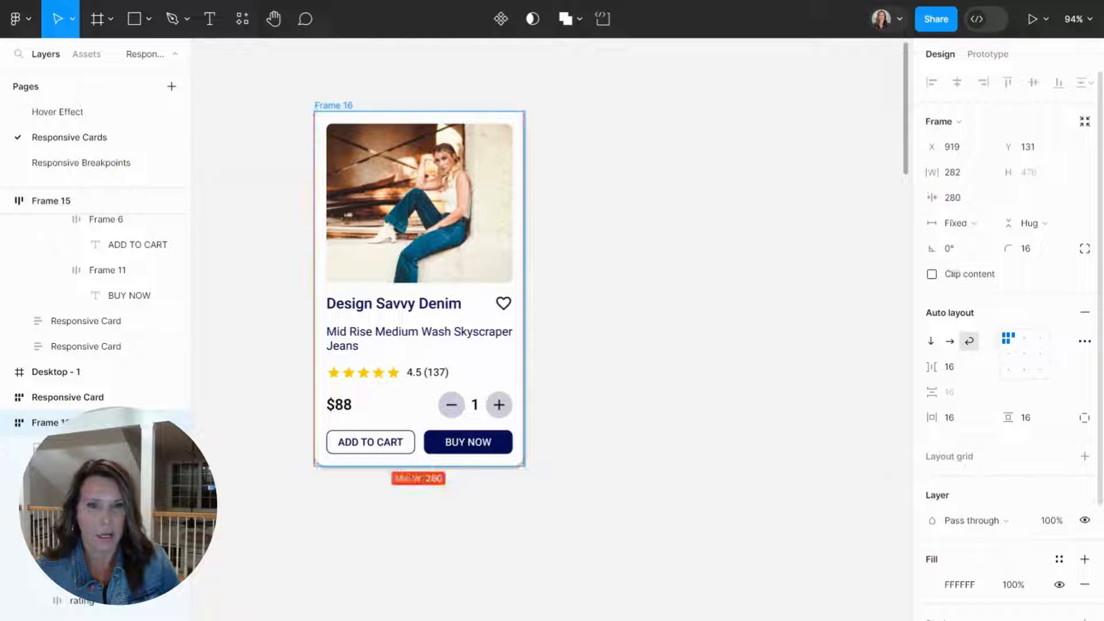
Test the card's wrapping by widening it to 1025, narrowing it to 484, and shrinking it to its 280 minimum width.
left_click(619, 303)
left_click(525, 320)
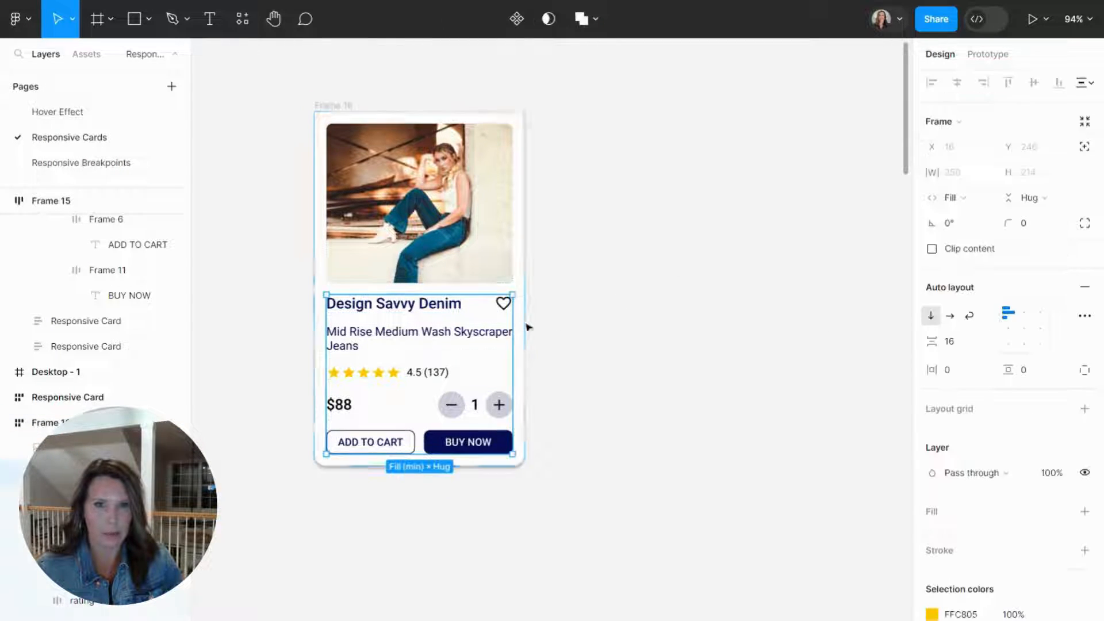
left_click_drag(526, 319, 785, 198)
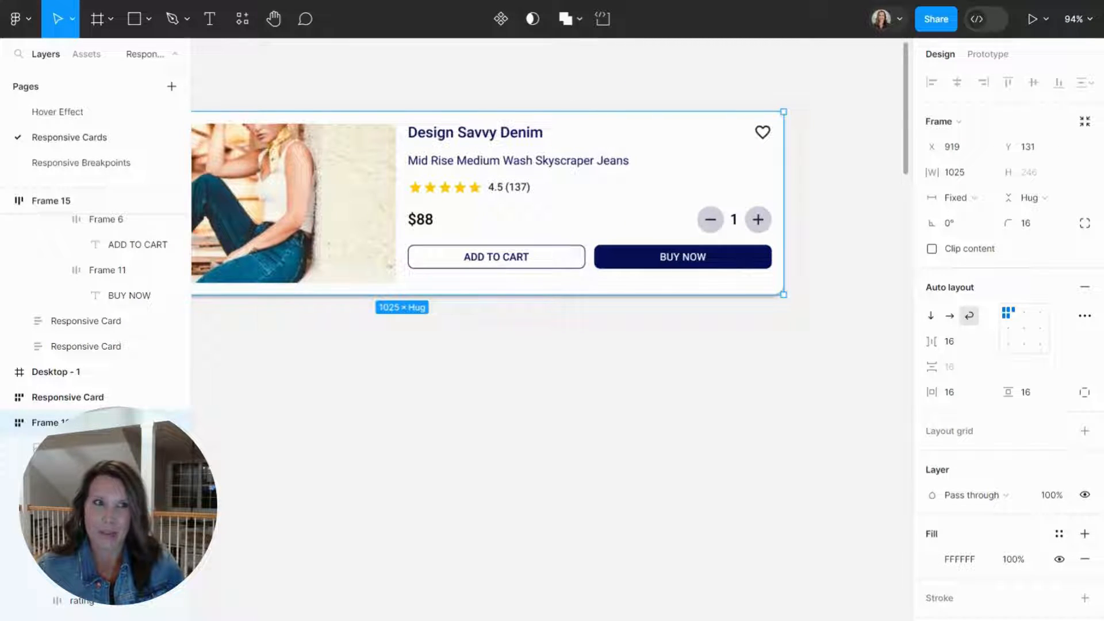
left_click_drag(784, 198, 381, 242)
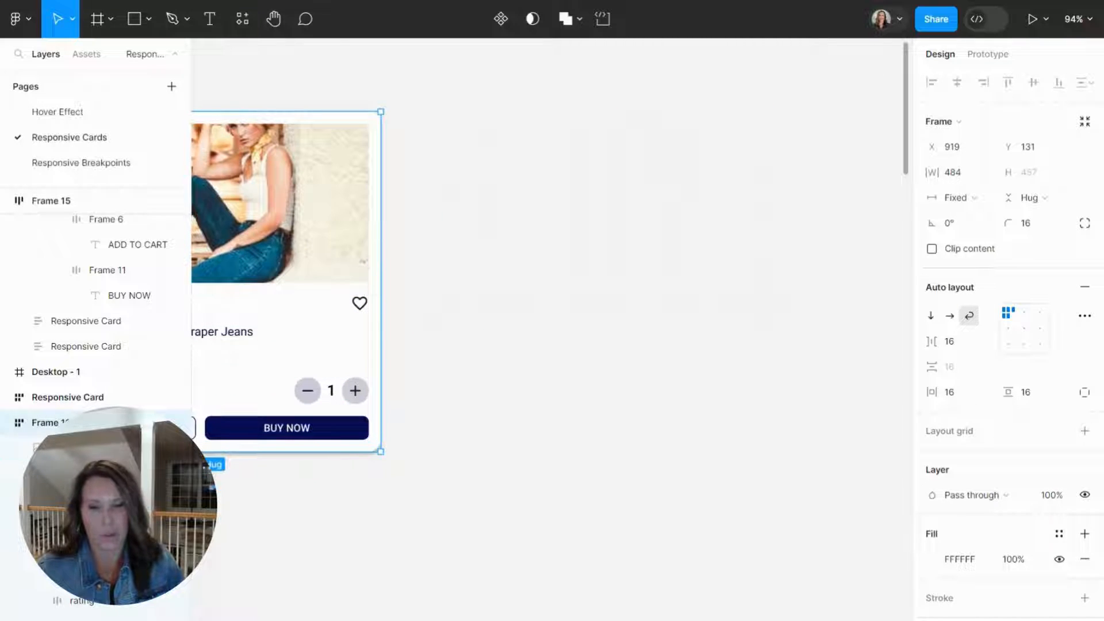
scroll(382, 243, "left", 4)
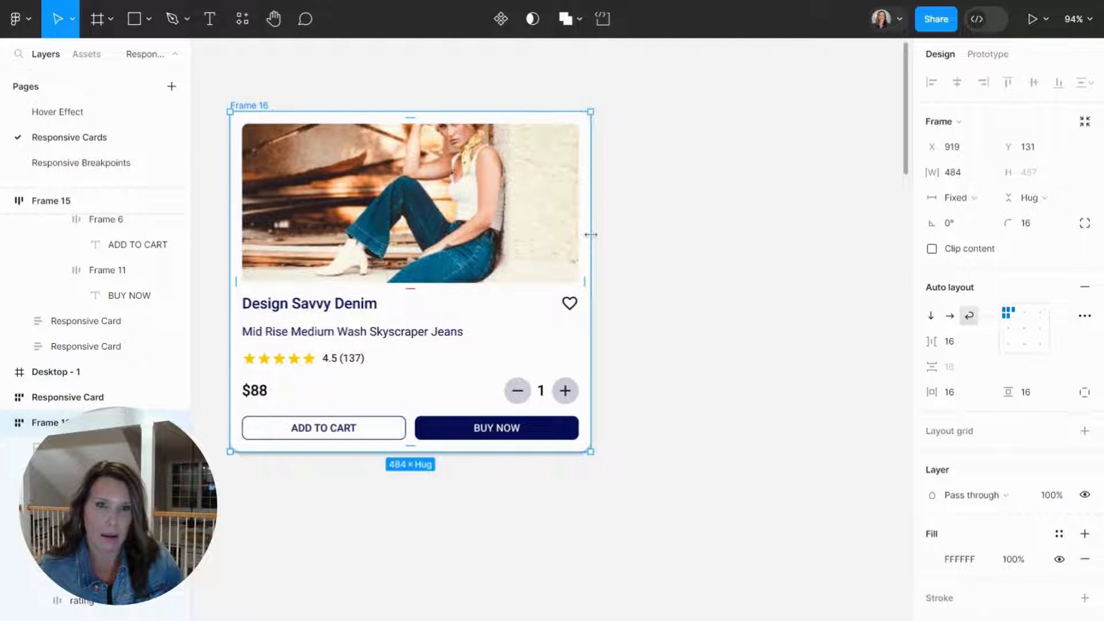
left_click_drag(591, 235, 384, 271)
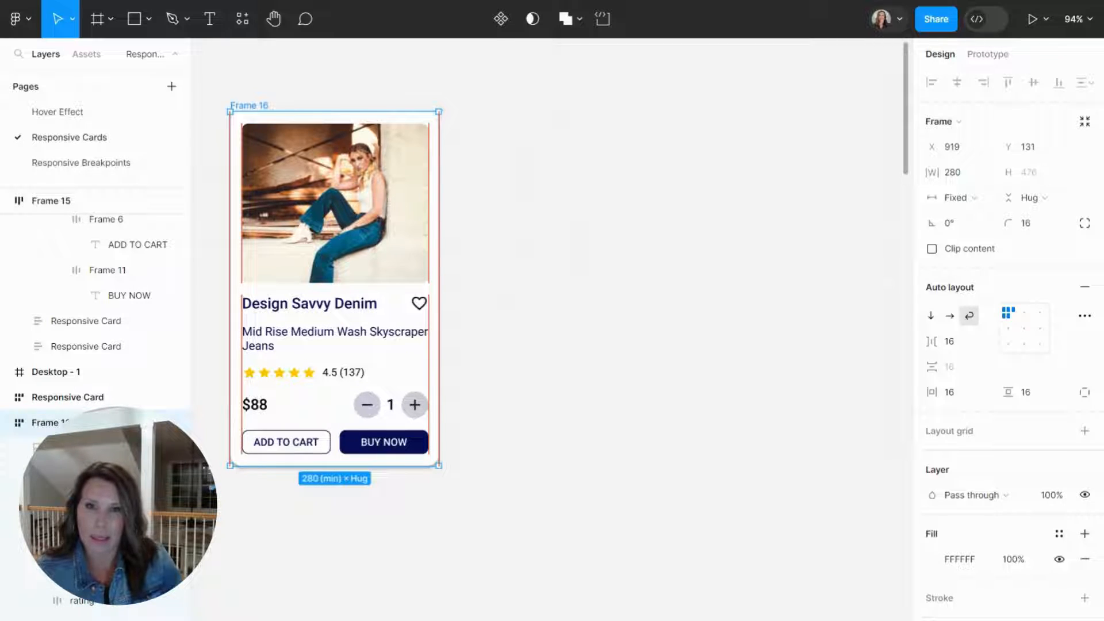
left_click_drag(384, 270, 422, 222)
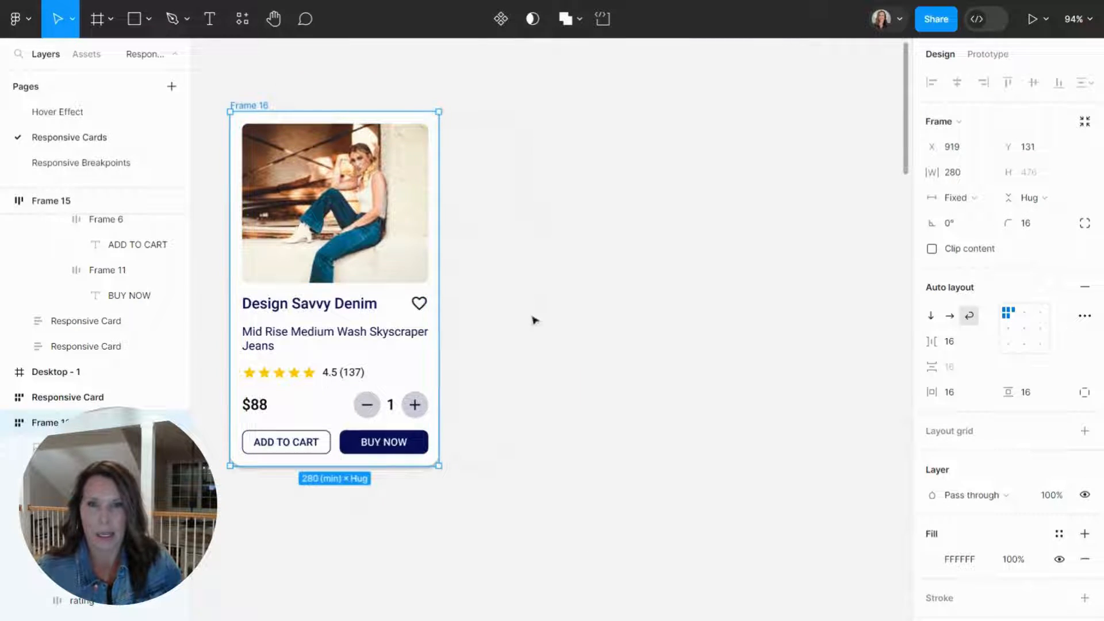